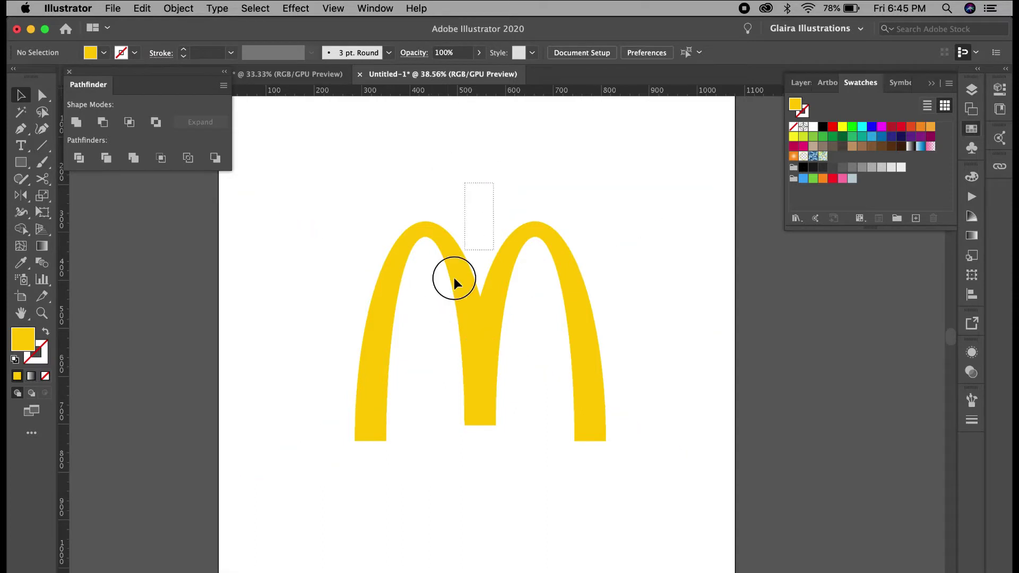
# Select the McDonald's reference image and lock it in place with Cmd+2.
pyautogui.click(454, 278)
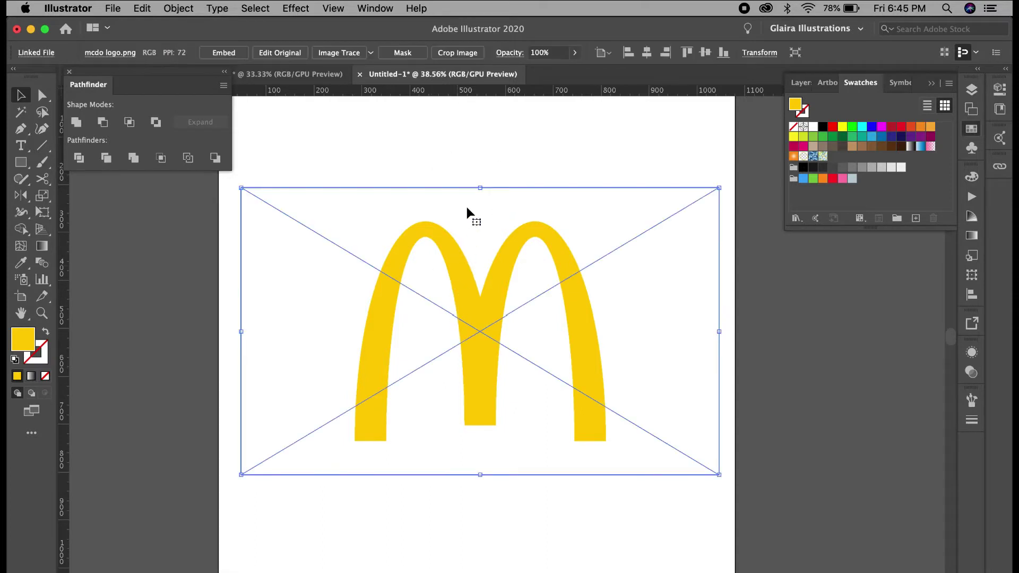
pyautogui.click(470, 156)
pyautogui.click(445, 219)
pyautogui.press('super+2')
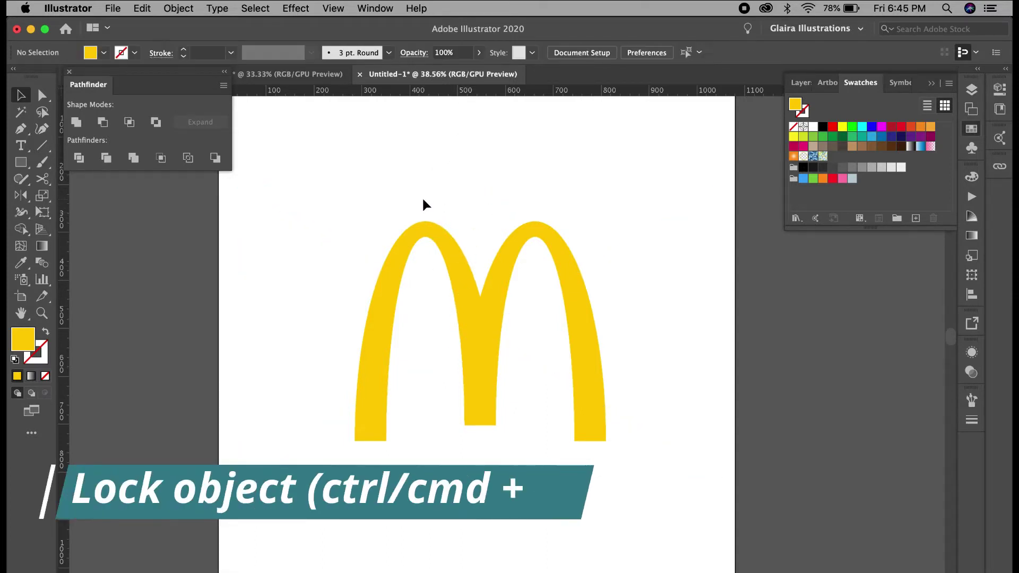
pyautogui.scroll(-1, 443, 269)
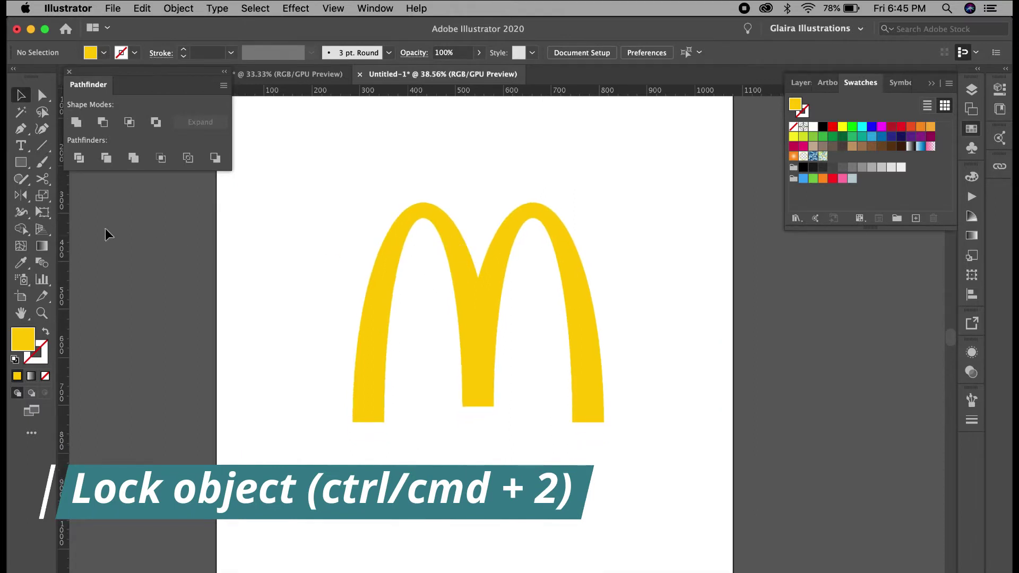
pyautogui.click(21, 162)
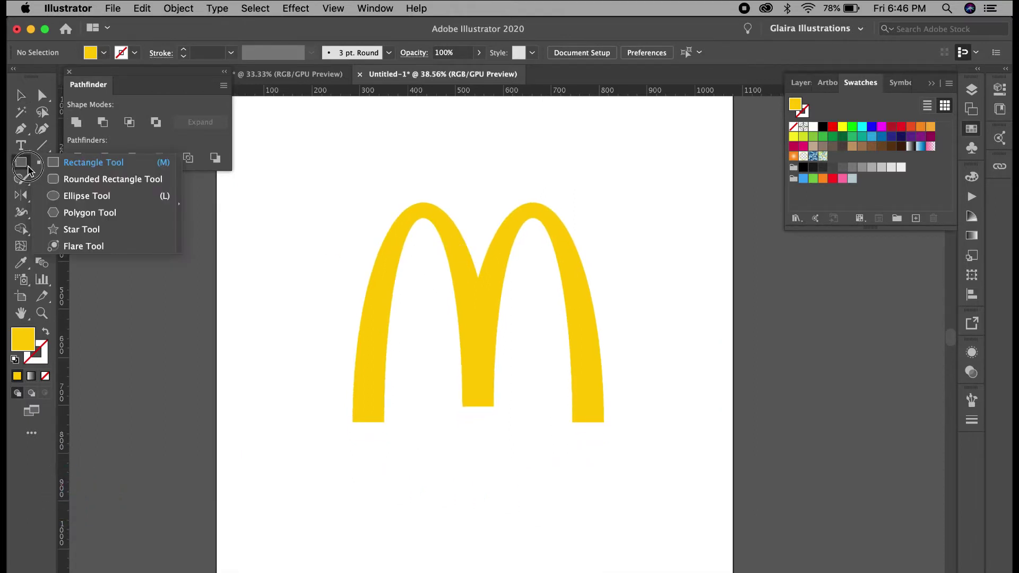
# Draw a tall yellow ellipse over the reference logo's left arch with the Ellipse Tool.
pyautogui.click(59, 197)
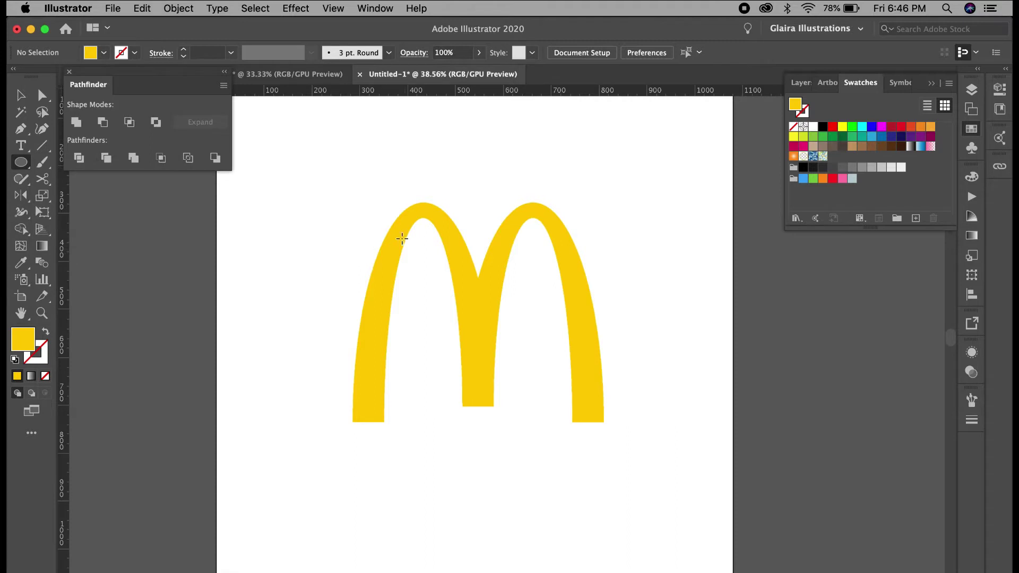
pyautogui.scroll(1, 389, 230)
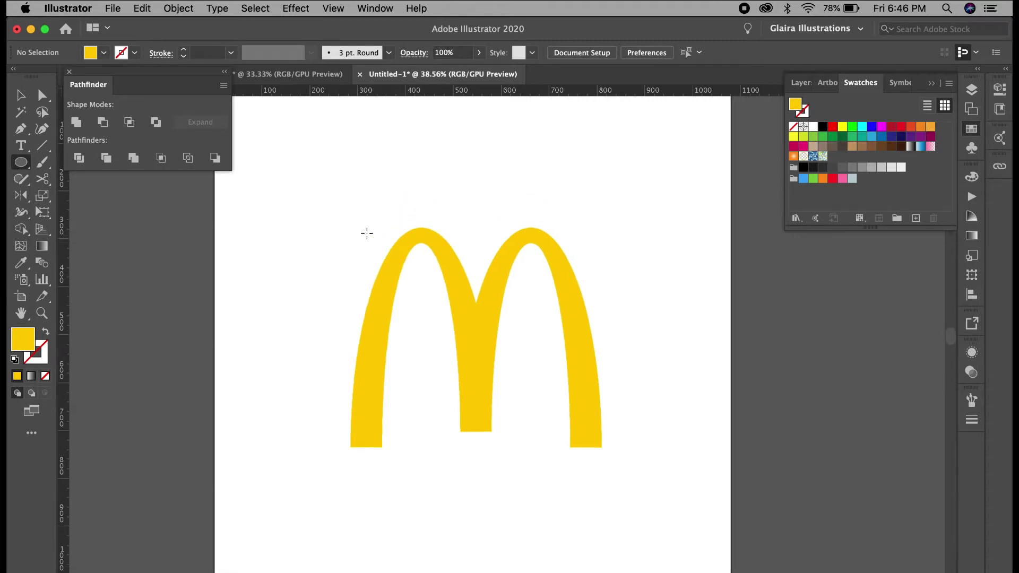
pyautogui.moveTo(362, 232); pyautogui.dragTo(476, 546)
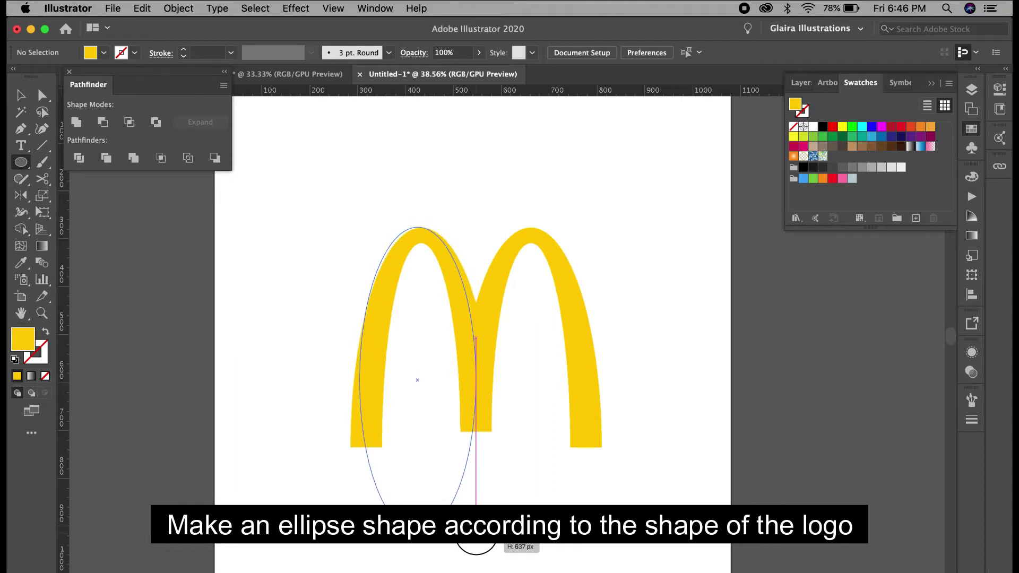
pyautogui.moveTo(476, 547)
pyautogui.mouseDown()
pyautogui.moveTo(476, 502)
pyautogui.moveTo(493, 572)
pyautogui.mouseUp()
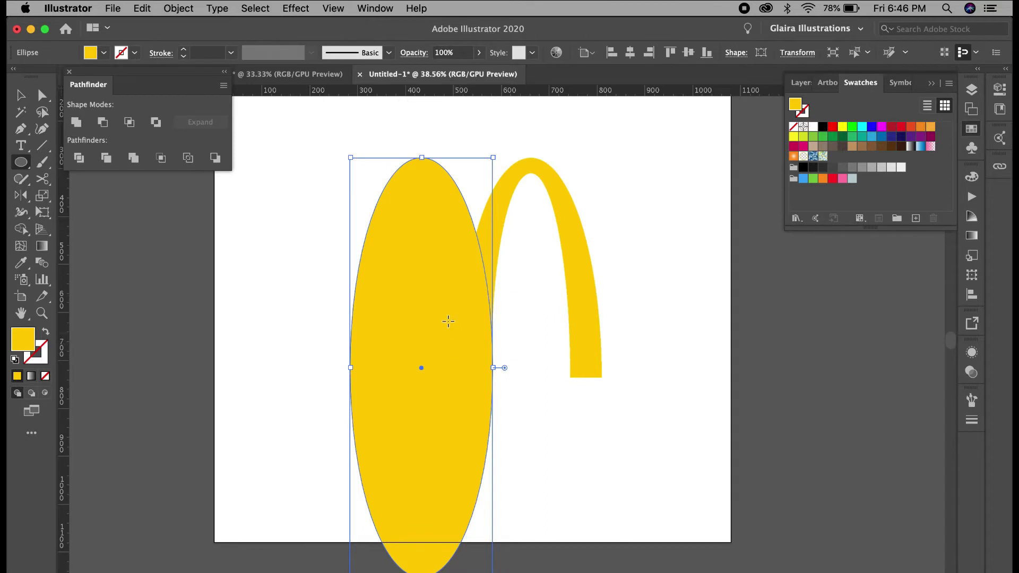
# Turn the ellipse into a yellow outline and fit it to the left arch's outer edge.
pyautogui.click(46, 332)
pyautogui.press('z')
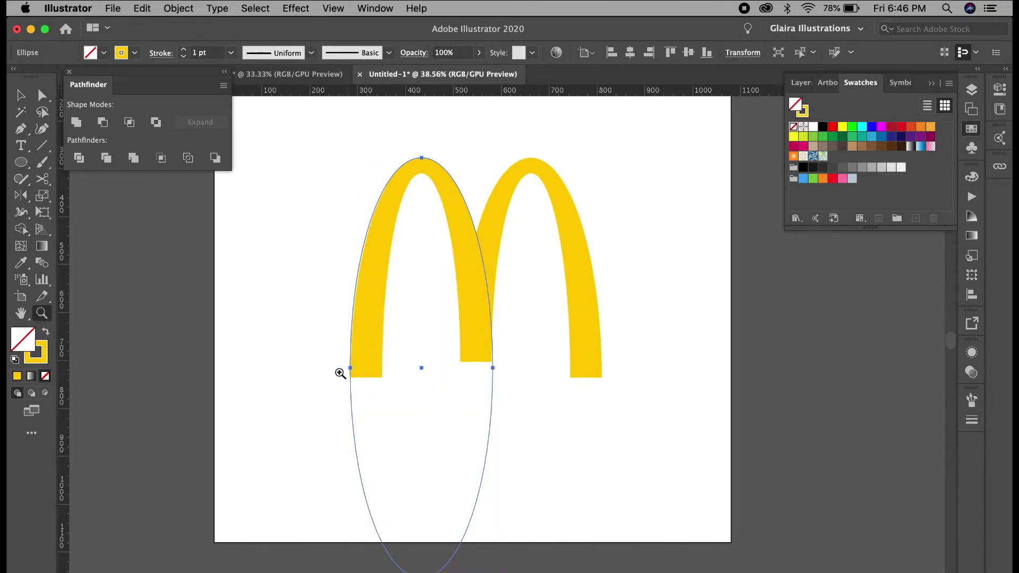
pyautogui.moveTo(364, 380); pyautogui.dragTo(516, 419)
pyautogui.moveTo(414, 366); pyautogui.dragTo(407, 415)
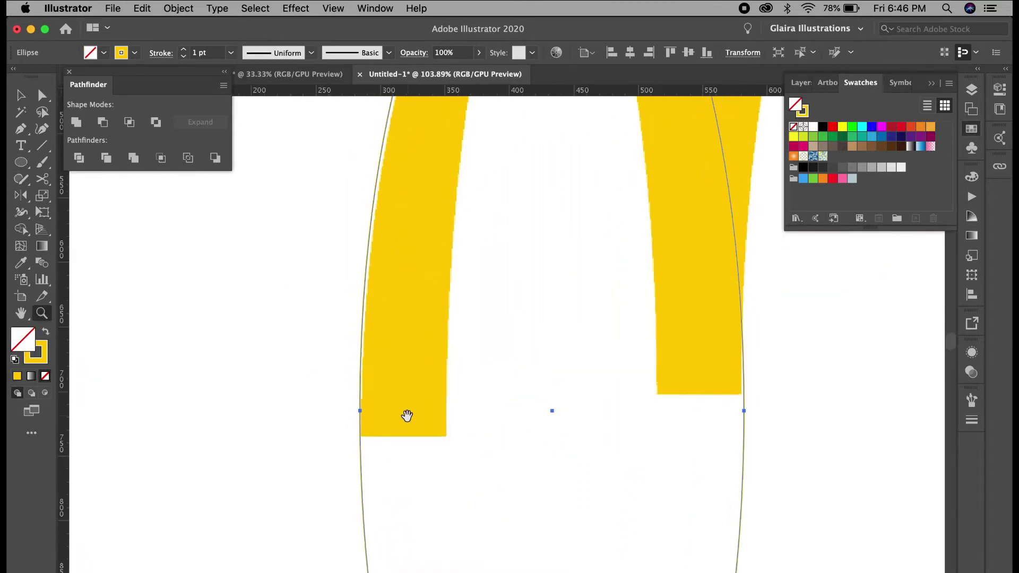
pyautogui.press('v')
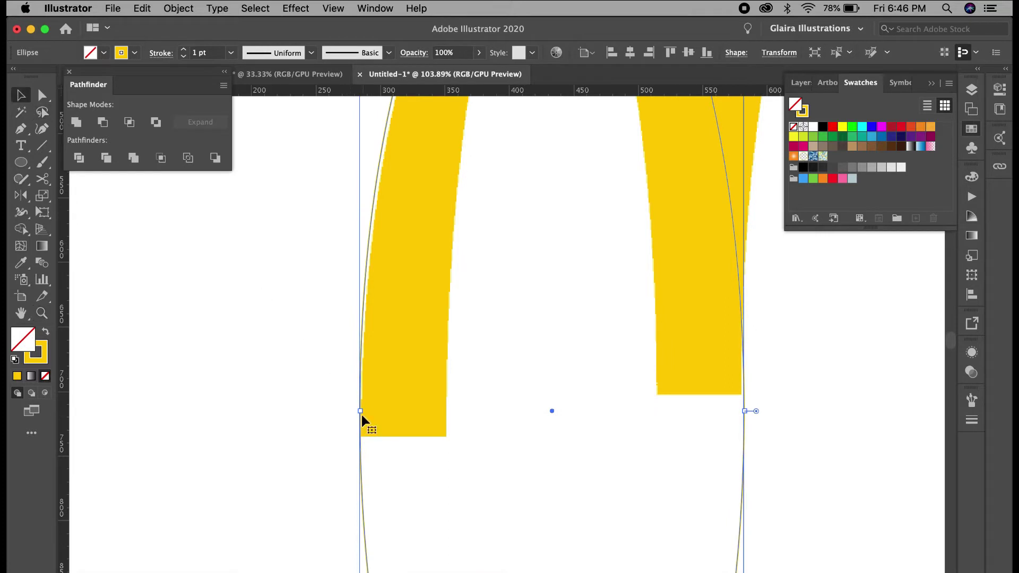
pyautogui.moveTo(364, 416); pyautogui.dragTo(365, 413)
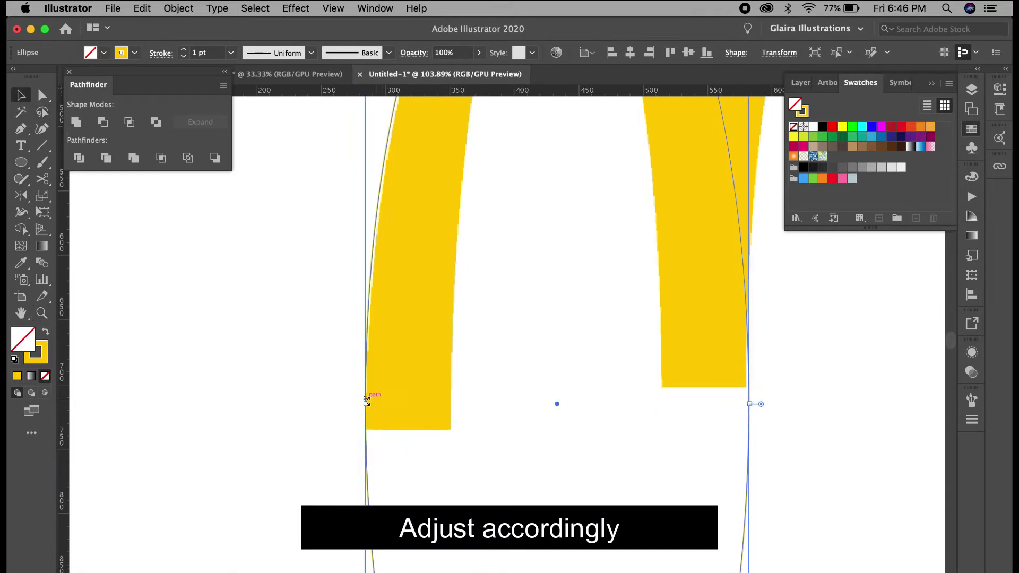
# Stretch the ellipse downward so its centre is level with the arch bottoms.
pyautogui.scroll(-3, 369, 396)
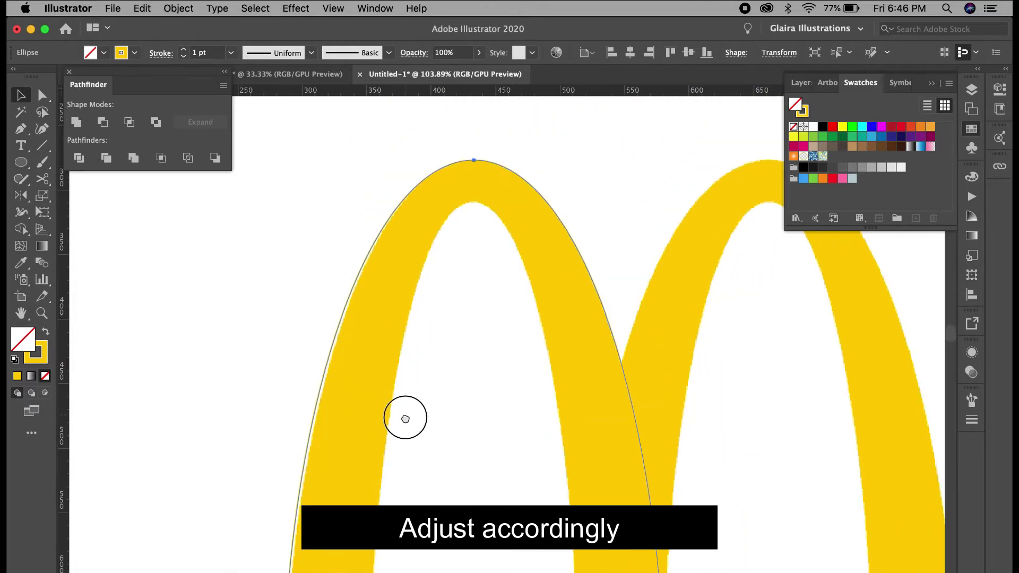
pyautogui.scroll(3, 418, 357)
pyautogui.scroll(-1, 364, 449)
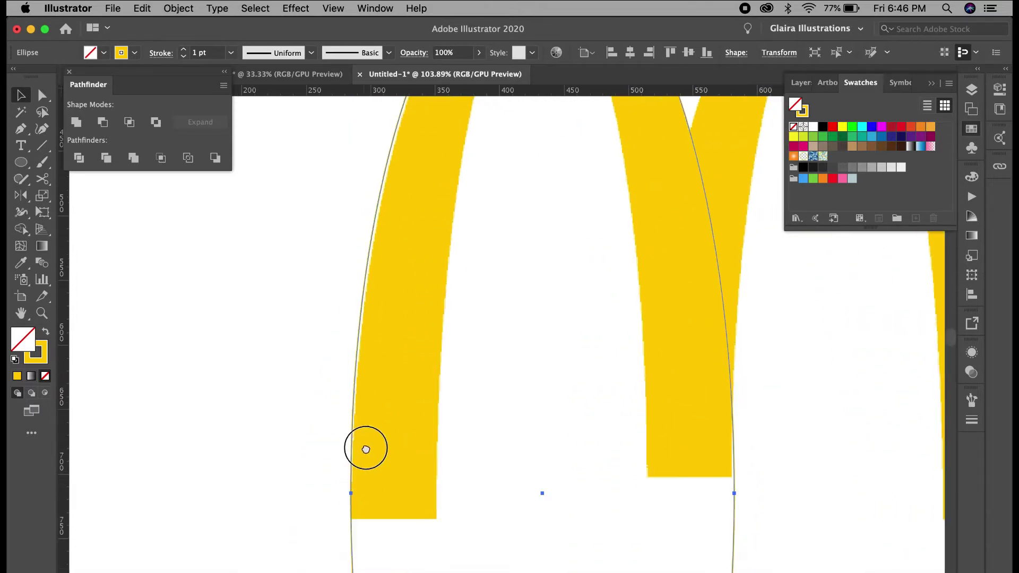
pyautogui.scroll(-2, 369, 369)
pyautogui.scroll(-3, 410, 331)
pyautogui.scroll(-2, 432, 341)
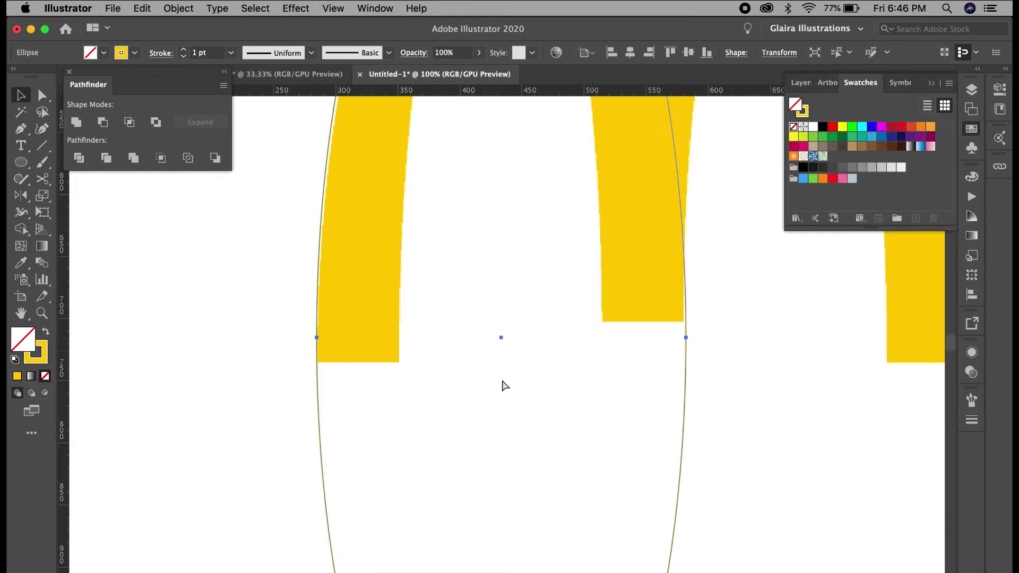
pyautogui.scroll(-2, 505, 387)
pyautogui.scroll(1, 525, 502)
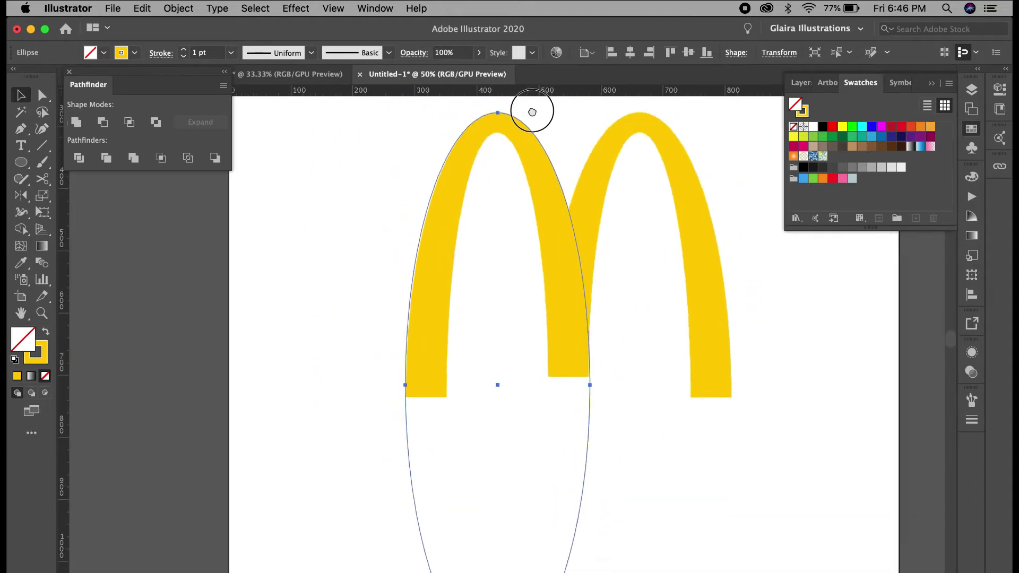
pyautogui.scroll(-2, 507, 482)
pyautogui.moveTo(512, 569); pyautogui.dragTo(512, 572)
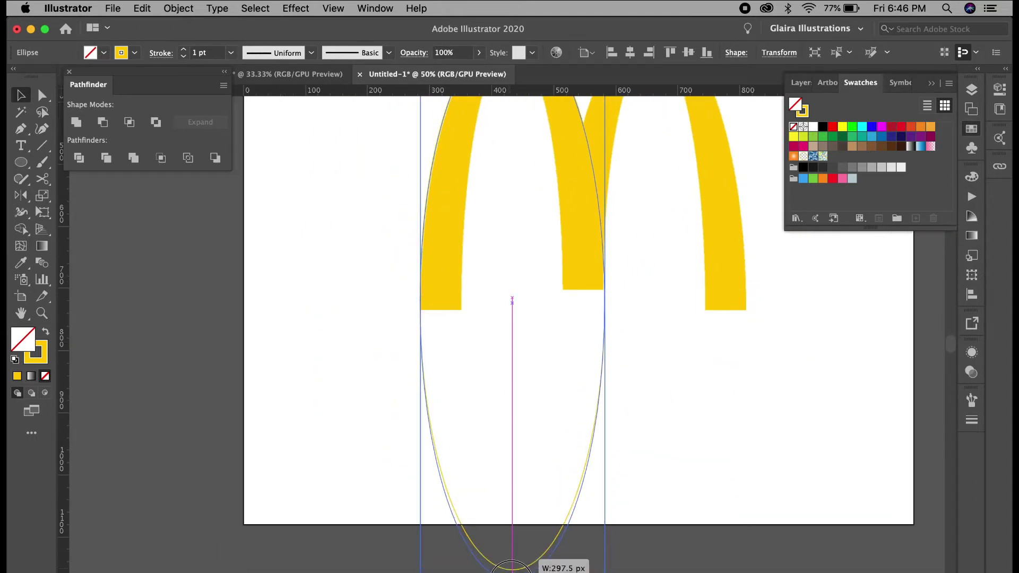
pyautogui.scroll(-2, 522, 531)
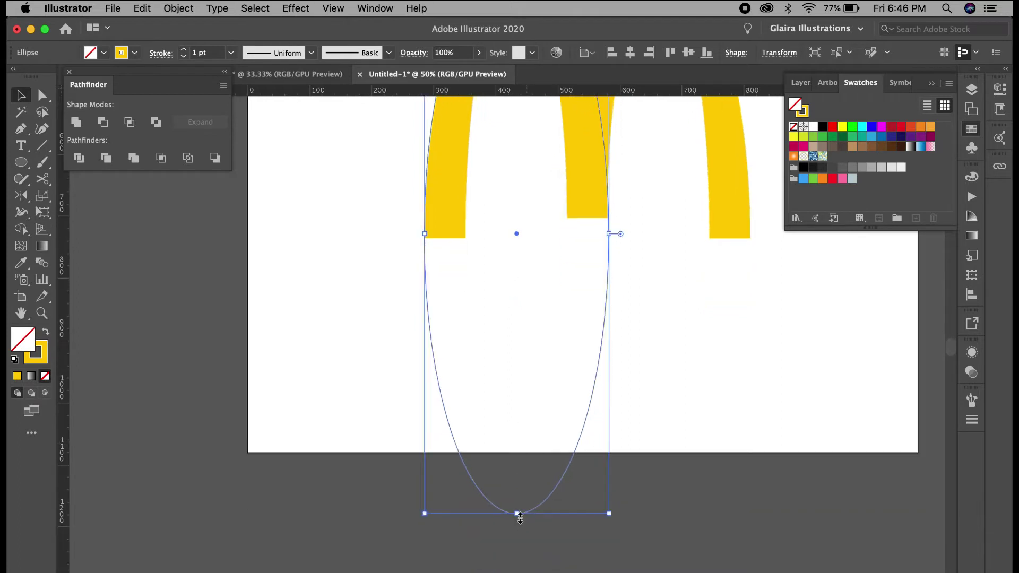
pyautogui.moveTo(518, 525); pyautogui.dragTo(518, 525)
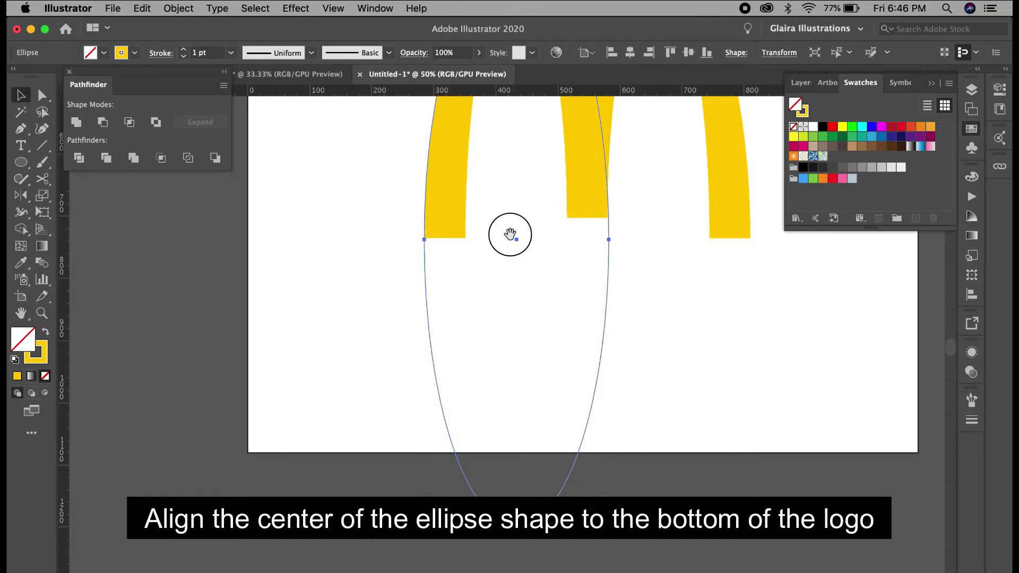
# Pan the view to show the whole left arch and its ellipse.
pyautogui.moveTo(511, 237); pyautogui.dragTo(491, 348)
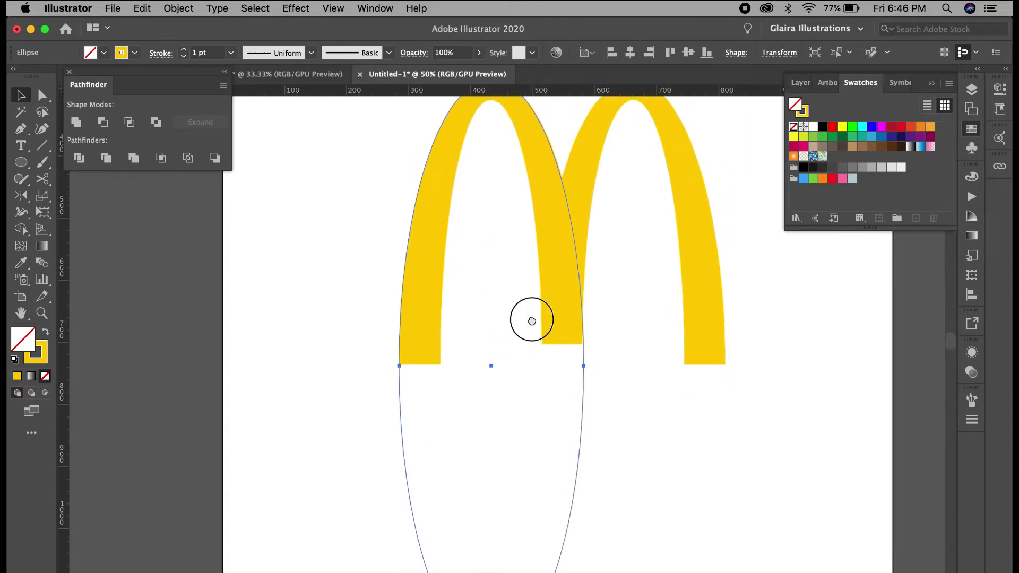
pyautogui.moveTo(575, 362); pyautogui.dragTo(553, 329)
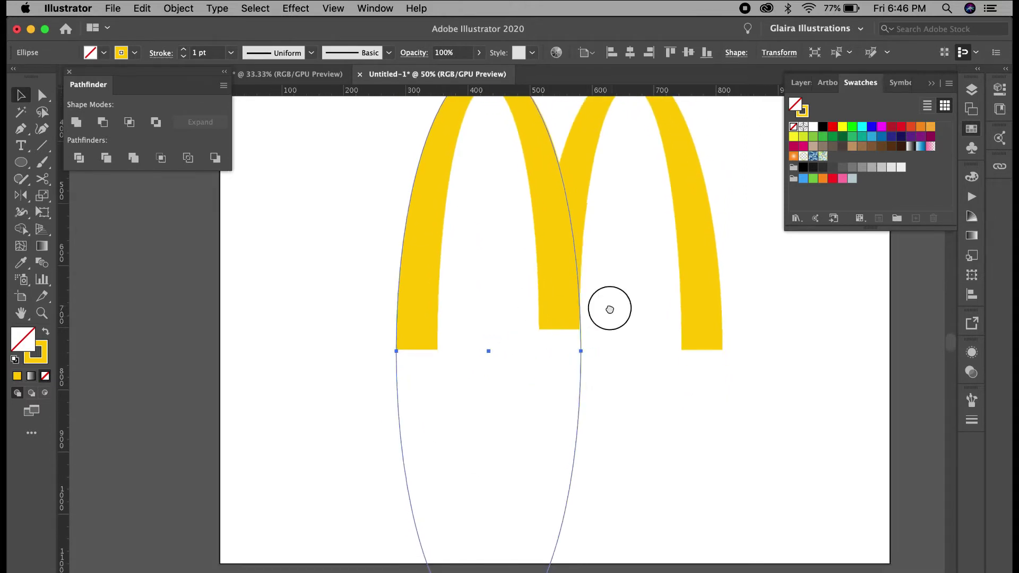
pyautogui.moveTo(609, 304); pyautogui.dragTo(597, 328)
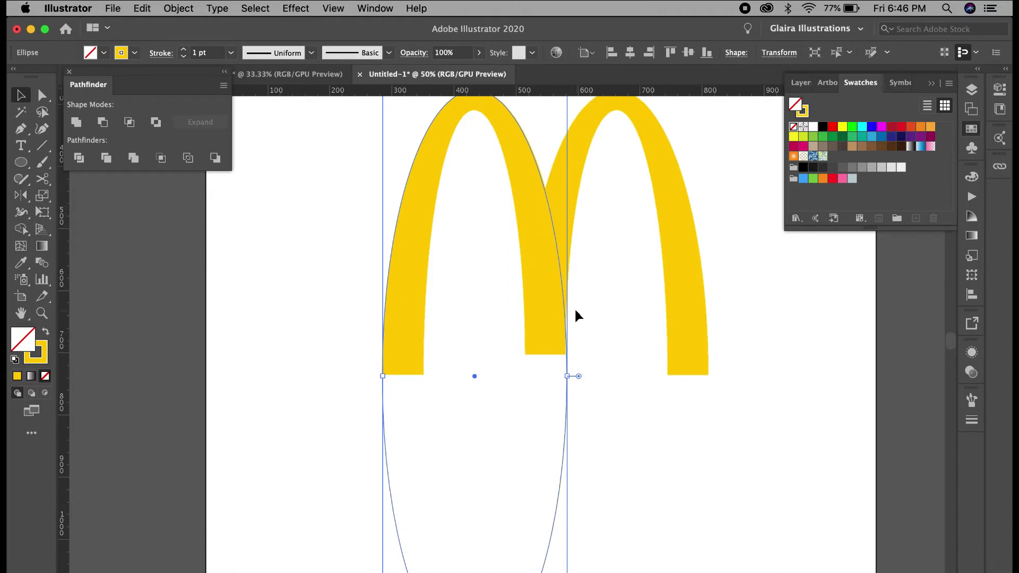
pyautogui.moveTo(569, 304); pyautogui.dragTo(556, 299)
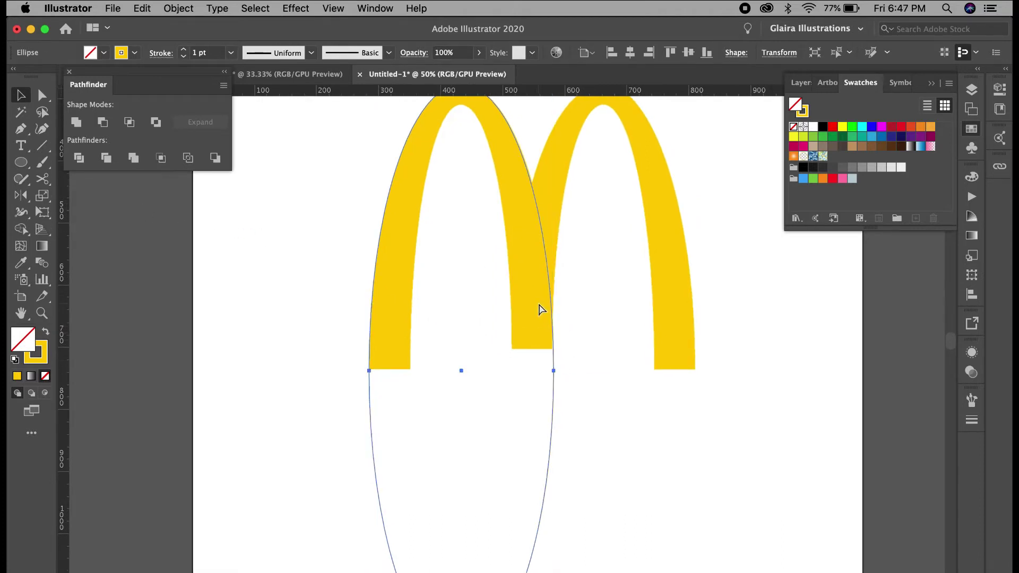
# Paste a copy of the ellipse in front and shorten it from the top.
pyautogui.press('super+c')
pyautogui.press('super+f')
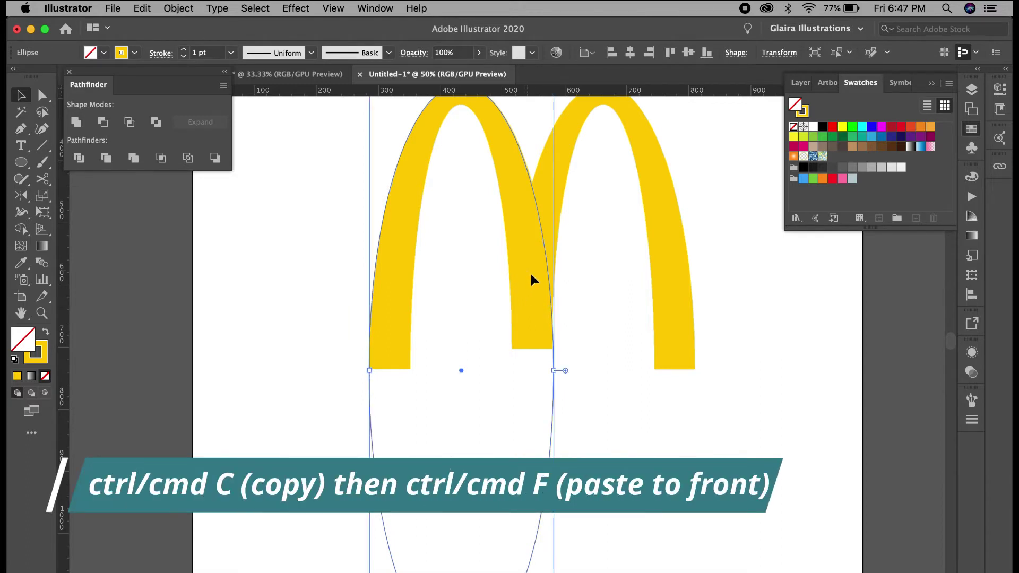
pyautogui.scroll(3, 530, 274)
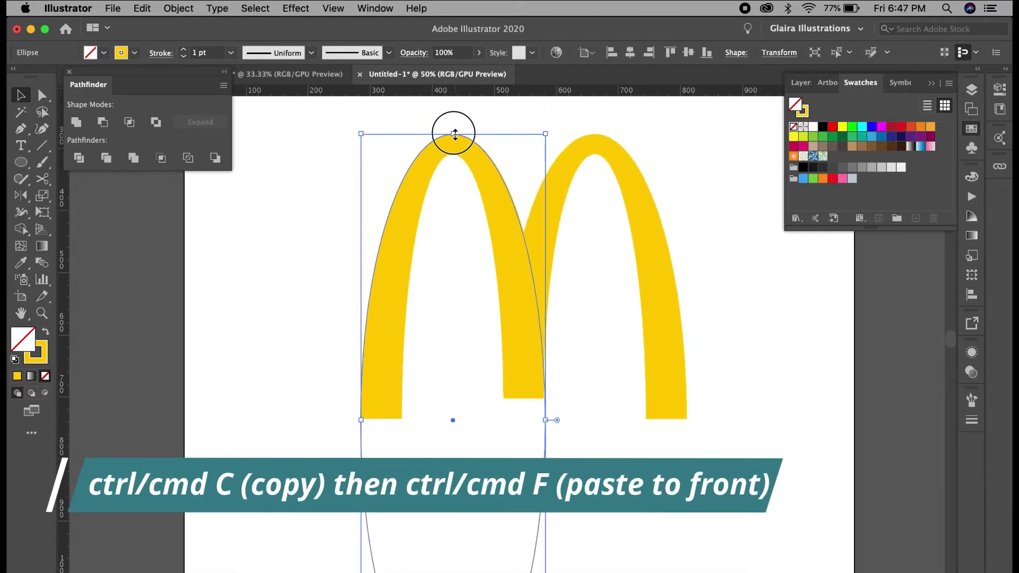
pyautogui.moveTo(454, 134); pyautogui.dragTo(462, 170)
pyautogui.moveTo(512, 351); pyautogui.dragTo(523, 318)
# Narrow the copied ellipse from both sides to trace the arch's inner edge.
pyautogui.moveTo(377, 405); pyautogui.dragTo(413, 403)
pyautogui.moveTo(553, 403); pyautogui.dragTo(523, 403)
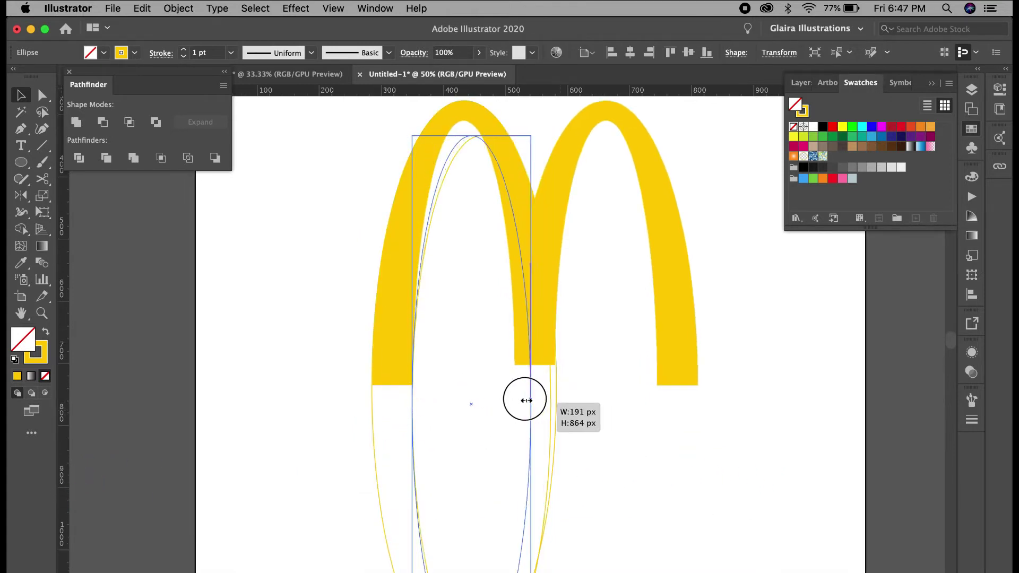
pyautogui.scroll(3, 523, 402)
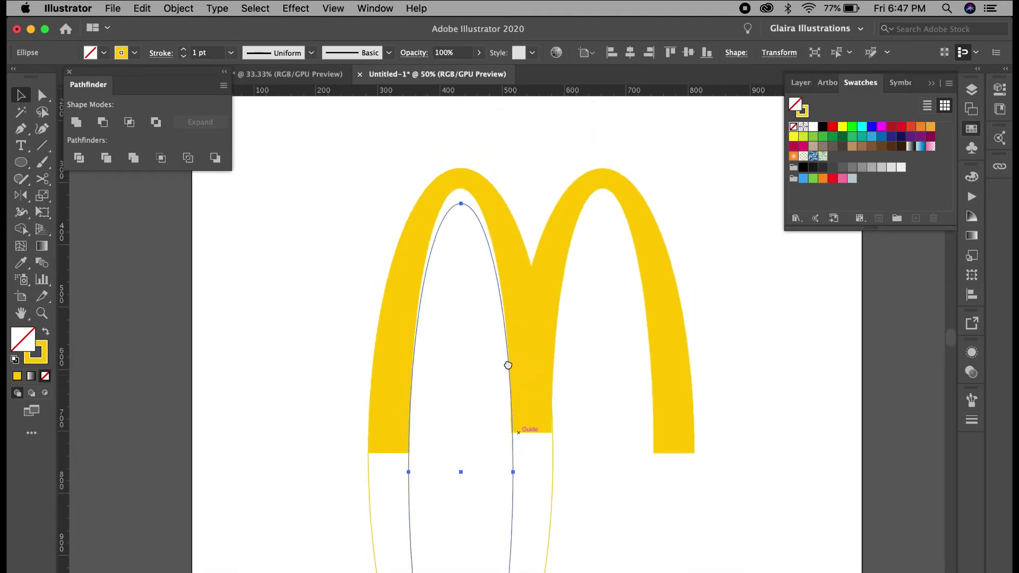
pyautogui.moveTo(462, 199); pyautogui.dragTo(461, 189)
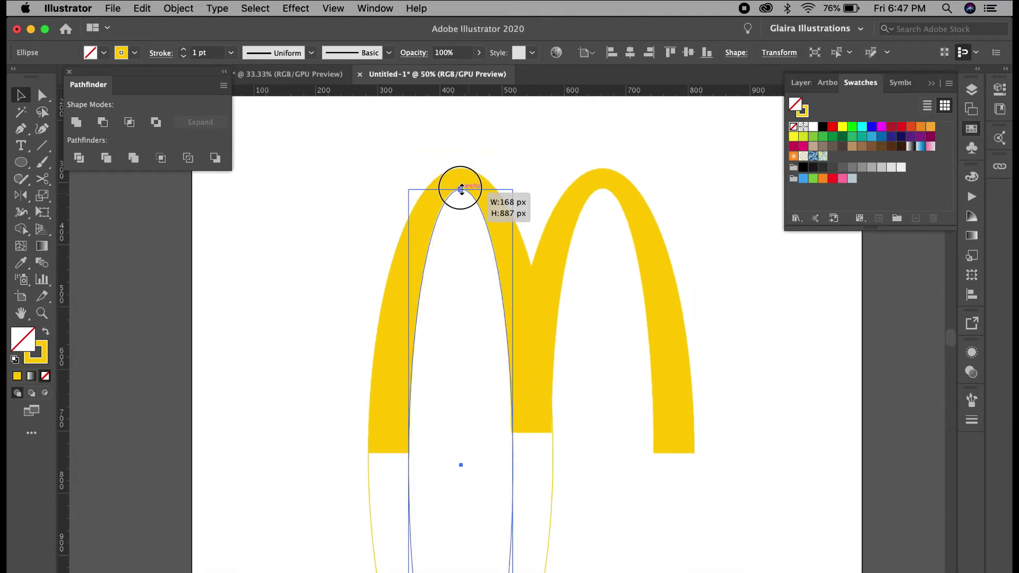
pyautogui.moveTo(507, 436)
pyautogui.mouseDown()
pyautogui.moveTo(505, 366)
pyautogui.moveTo(321, 341)
pyautogui.moveTo(331, 373)
pyautogui.moveTo(328, 359)
pyautogui.moveTo(595, 438)
pyautogui.mouseUp()
# Fill both ellipses yellow and subtract the inner one with Pathfinder Minus Front.
pyautogui.click(319, 341)
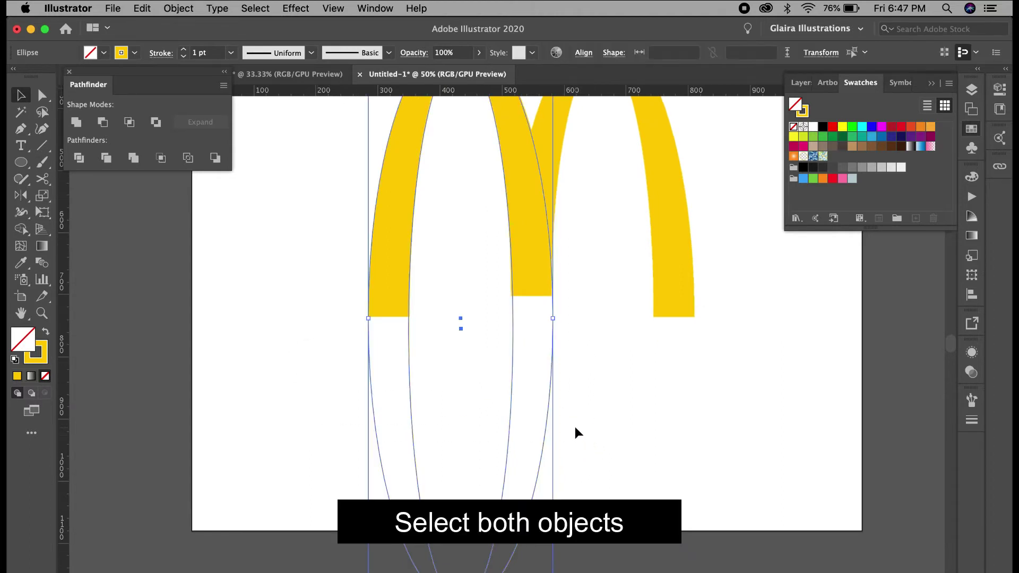
pyautogui.click(48, 308)
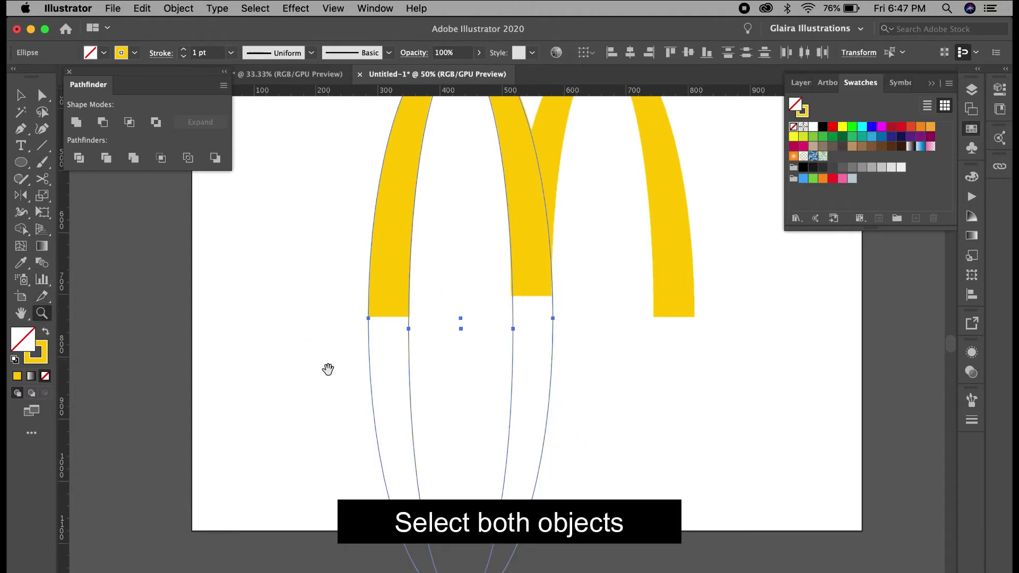
pyautogui.moveTo(328, 369); pyautogui.dragTo(327, 332)
pyautogui.click(46, 332)
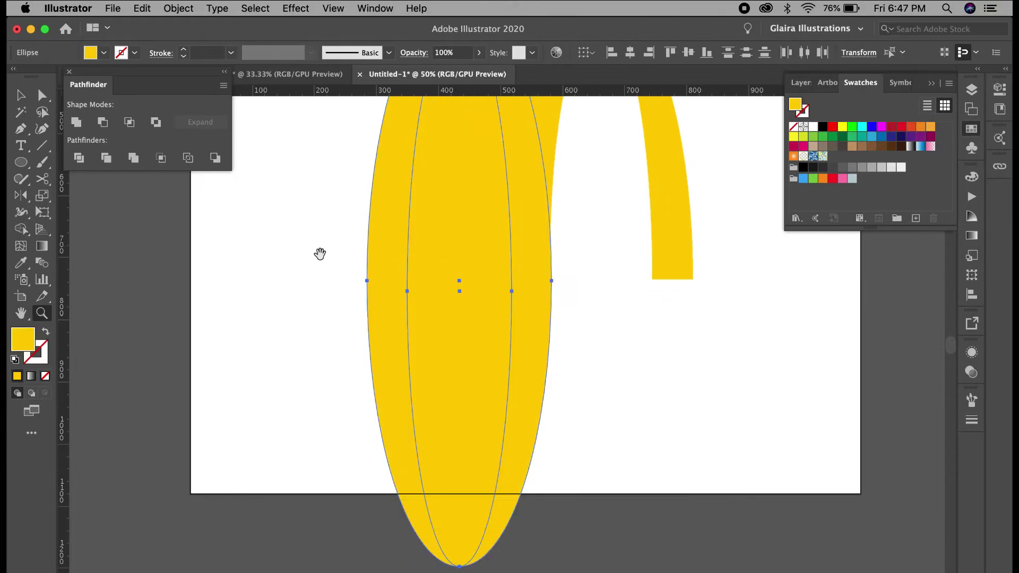
pyautogui.moveTo(319, 253); pyautogui.dragTo(323, 288)
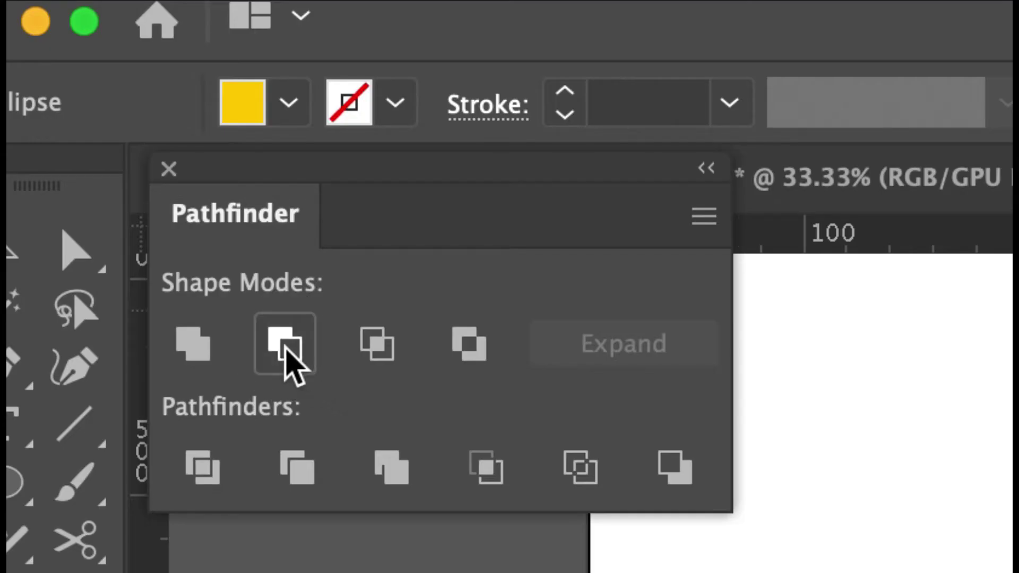
pyautogui.click(103, 124)
# Make the new ring a yellow outline with Shift+X and zoom out to 33%.
pyautogui.click(577, 541)
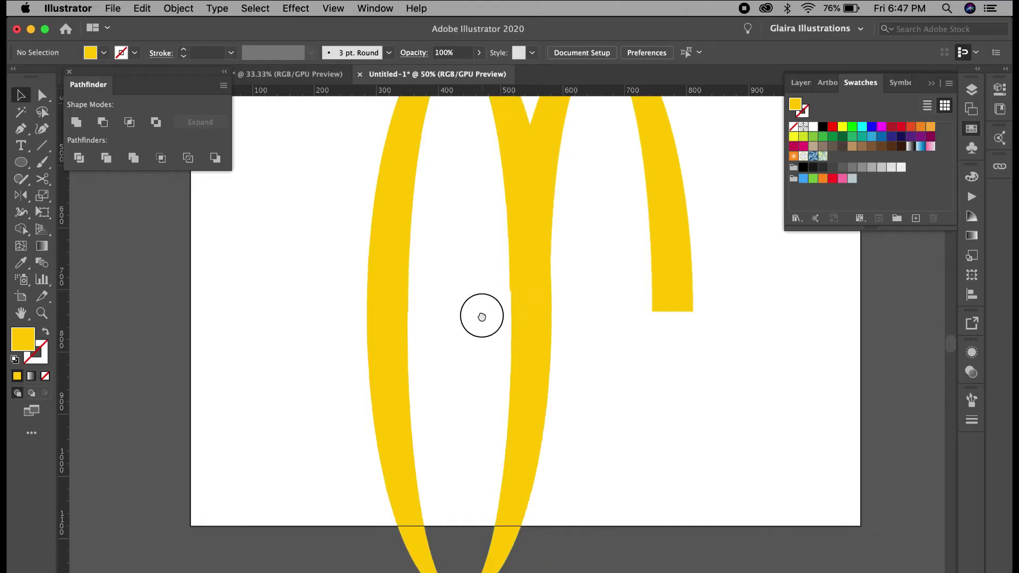
pyautogui.scroll(3, 482, 317)
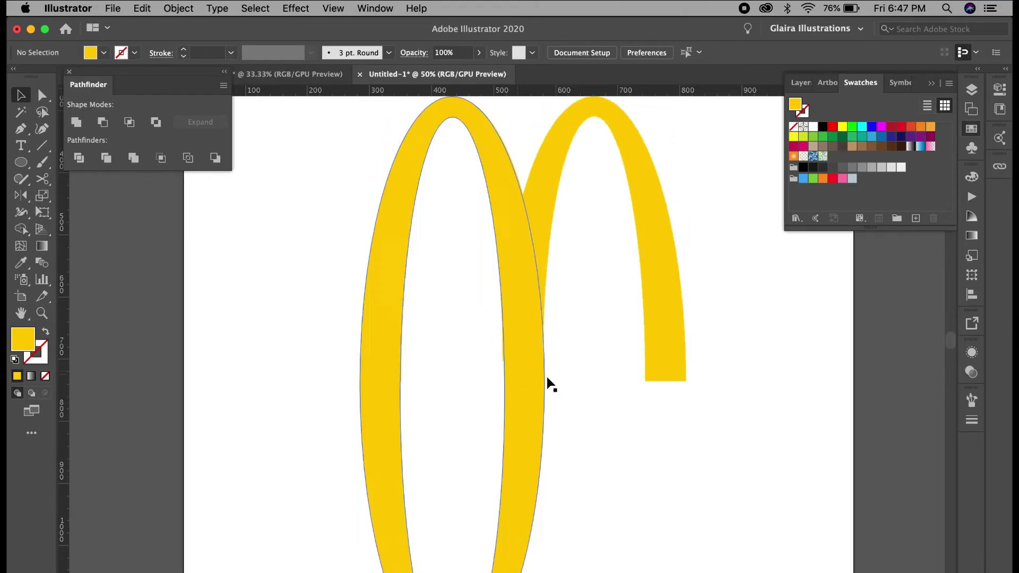
pyautogui.click(394, 384)
pyautogui.hotkey('shift', 'x')
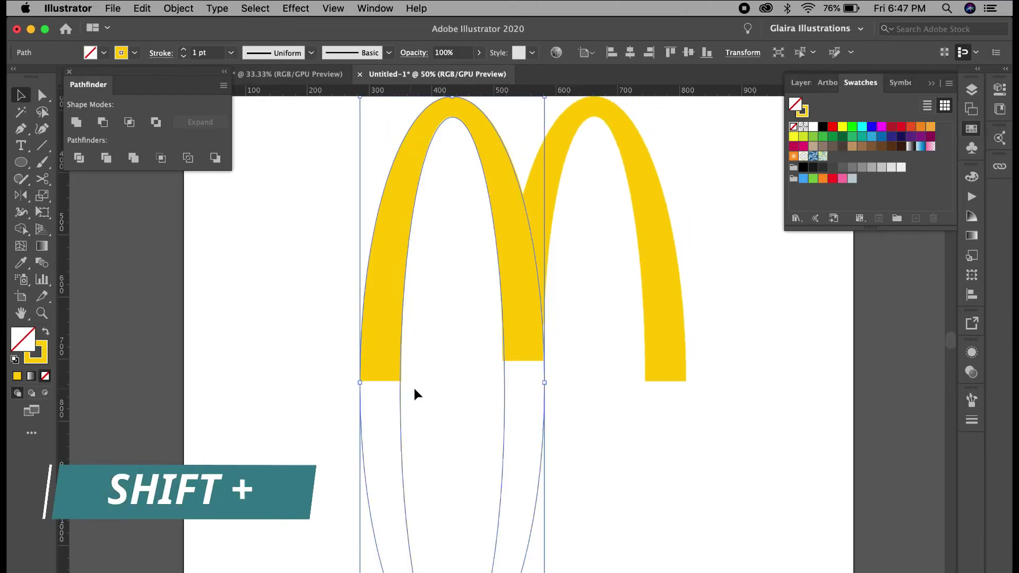
pyautogui.click(443, 314)
pyautogui.scroll(-2, 448, 320)
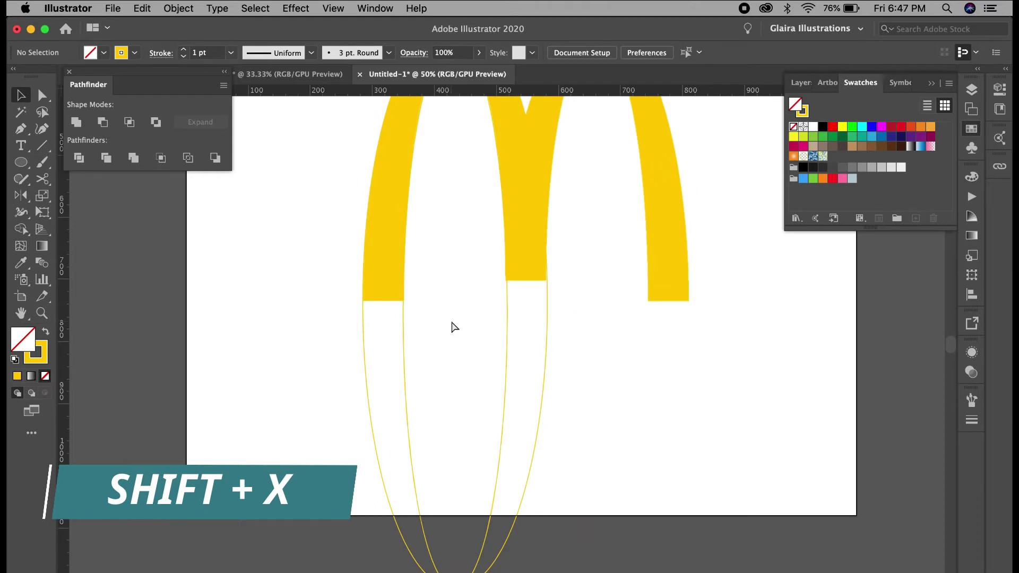
pyautogui.press('super+minus')
pyautogui.hscroll(1, 464, 348)
pyautogui.scroll(1, 446, 334)
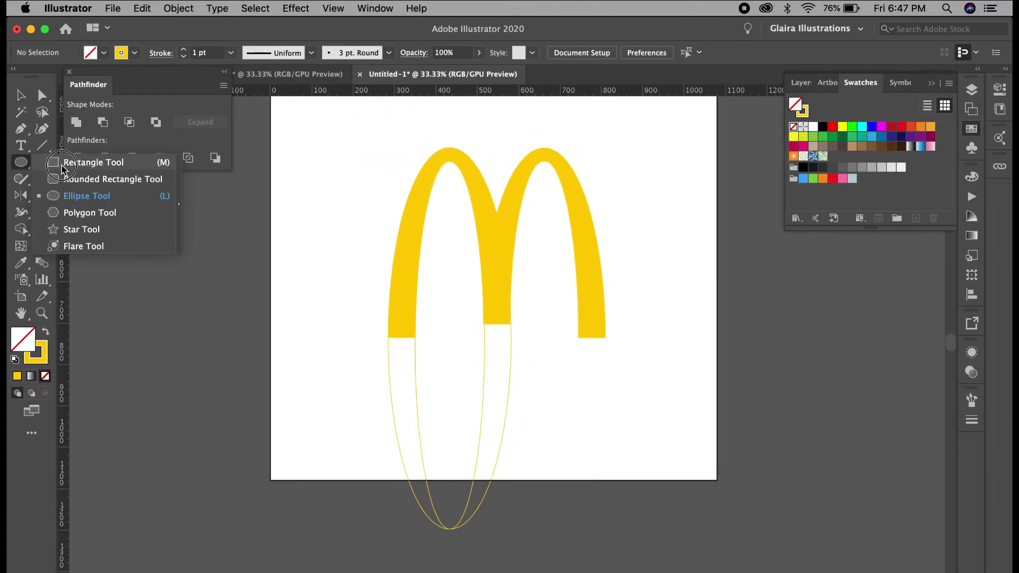
# Draw a rectangle over the ring's lower half, top edge level with the leg bottoms.
pyautogui.moveTo(25, 169); pyautogui.dragTo(69, 162)
pyautogui.moveTo(369, 339); pyautogui.dragTo(532, 547)
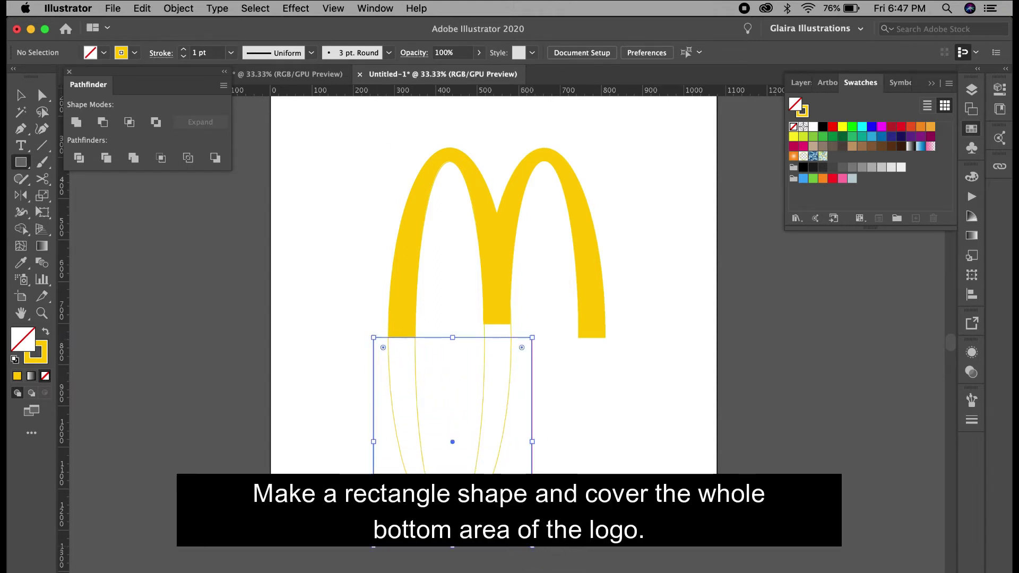
pyautogui.click(42, 313)
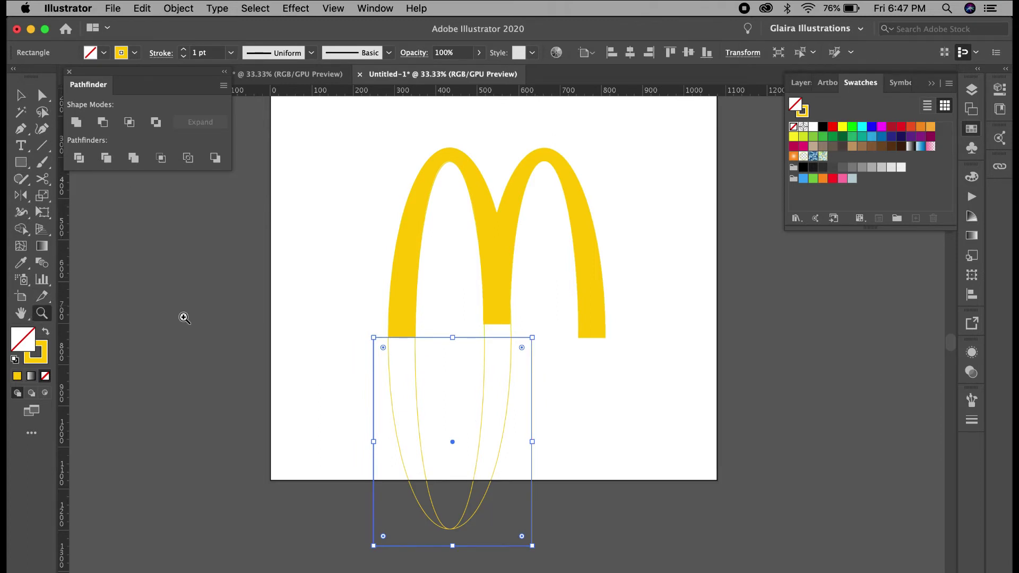
pyautogui.moveTo(494, 375); pyautogui.dragTo(682, 421)
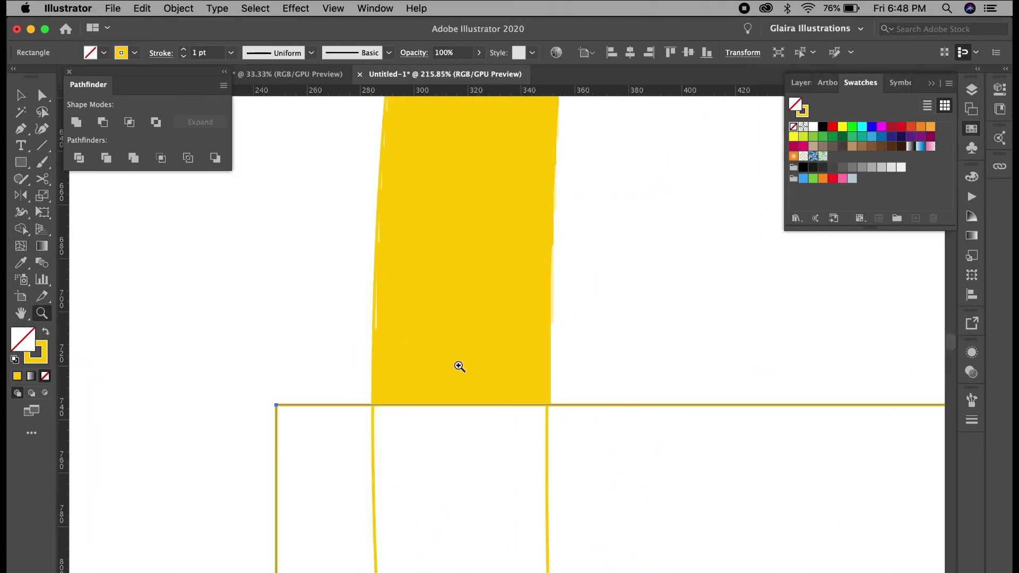
pyautogui.press('v')
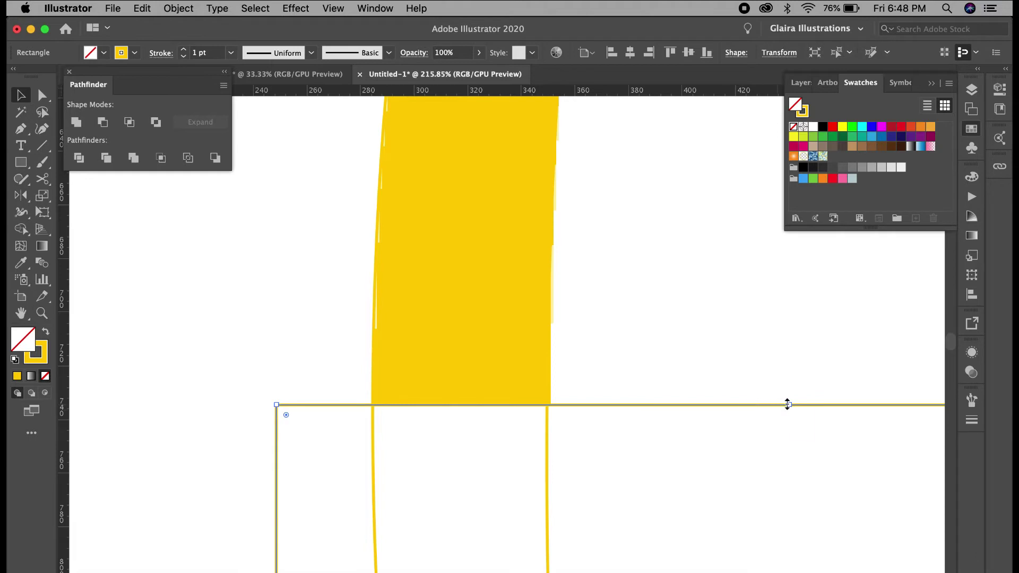
pyautogui.moveTo(788, 404)
pyautogui.mouseDown()
pyautogui.moveTo(789, 418)
pyautogui.moveTo(790, 404)
pyautogui.mouseUp()
# Select the rectangle together with the arch ring and zoom out.
pyautogui.click(607, 354)
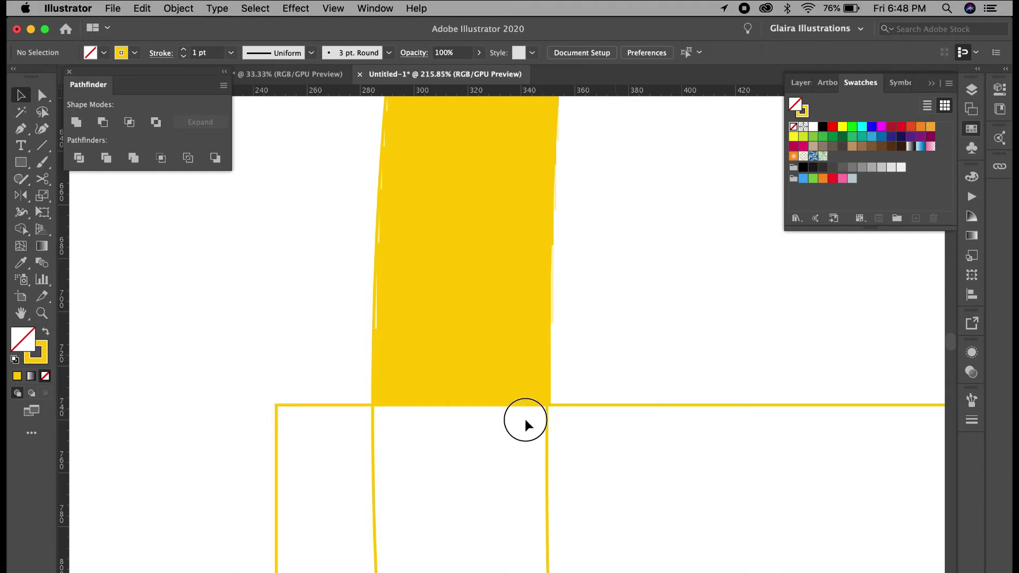
pyautogui.click(469, 470)
pyautogui.press('super+minus')
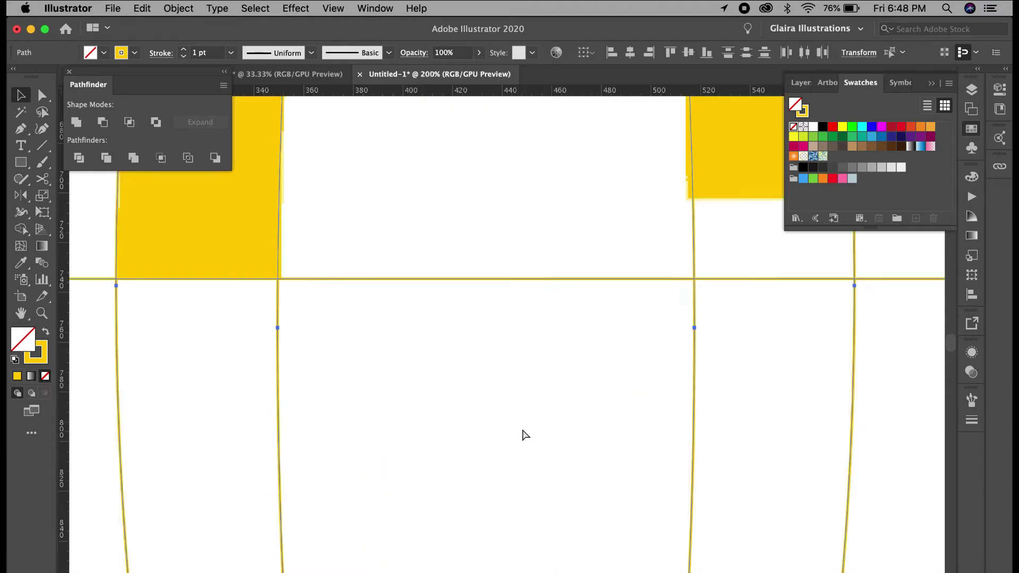
pyautogui.press('super+minus')
pyautogui.press('super+minus')
pyautogui.press('super+minus')
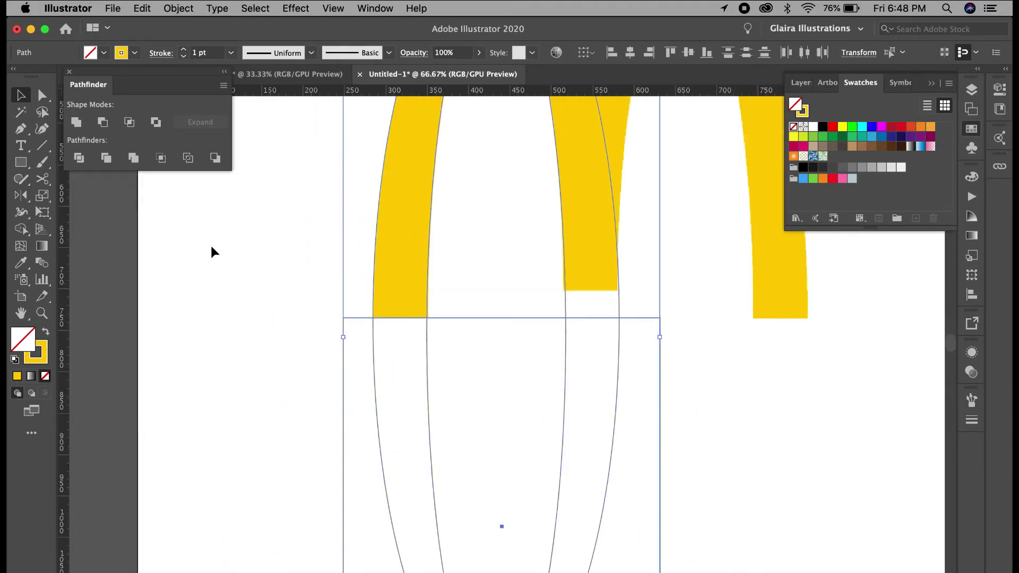
# Cut the rectangle's area out of the ring with Minus Front.
pyautogui.moveTo(520, 433); pyautogui.dragTo(520, 278)
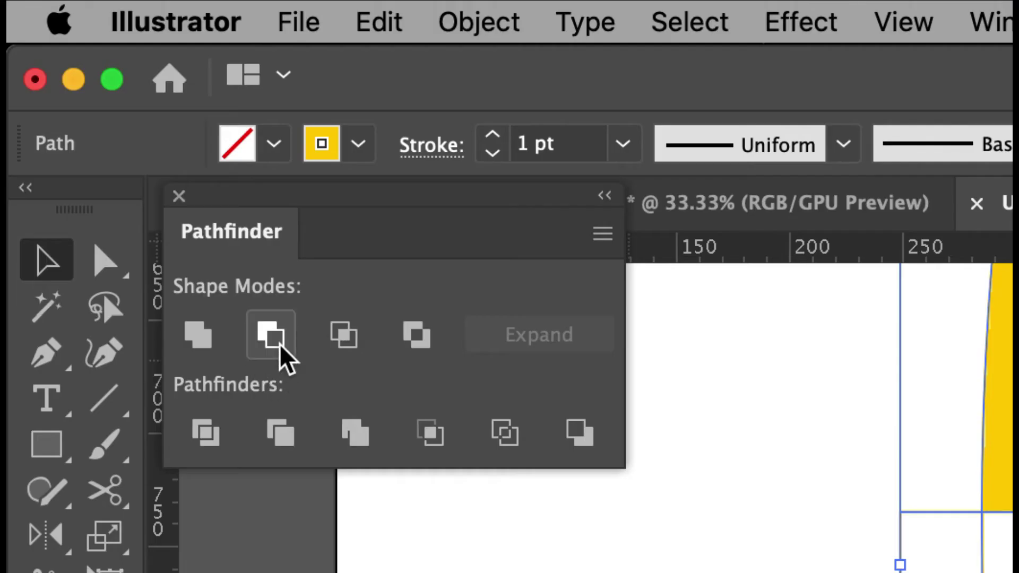
pyautogui.click(277, 340)
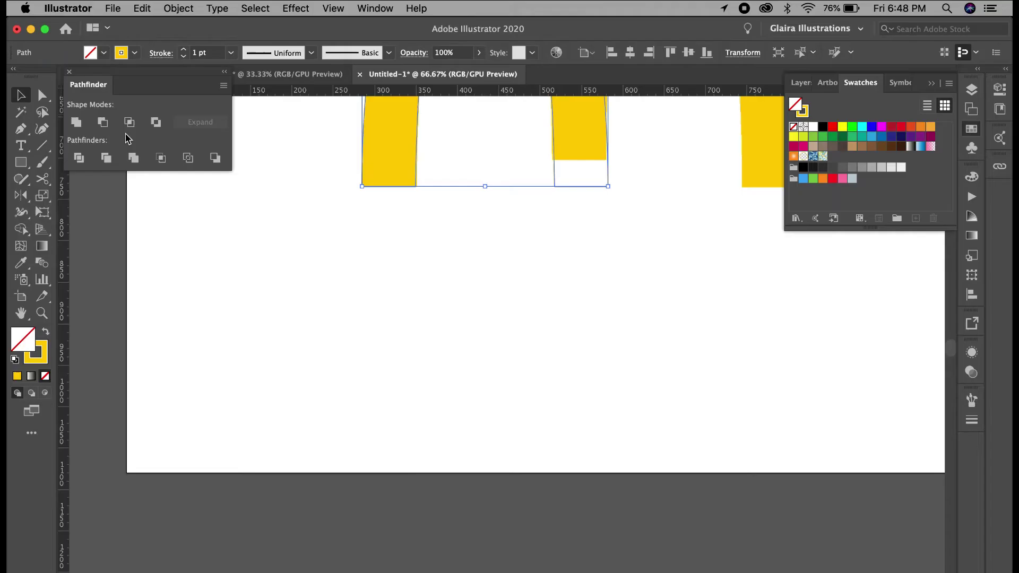
pyautogui.moveTo(489, 266)
pyautogui.mouseDown()
pyautogui.moveTo(489, 405)
pyautogui.moveTo(473, 431)
pyautogui.moveTo(475, 459)
pyautogui.mouseUp()
pyautogui.click(507, 474)
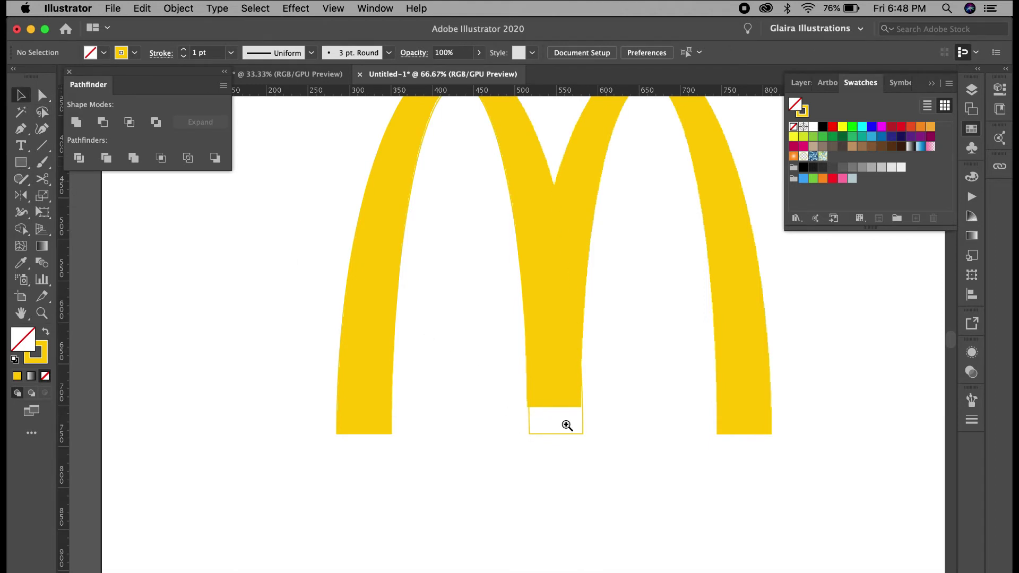
# Narrow the trimmed arch slightly from the right, then pick a curve anchor with Direct Selection.
pyautogui.moveTo(567, 426); pyautogui.dragTo(639, 448)
pyautogui.click(643, 474)
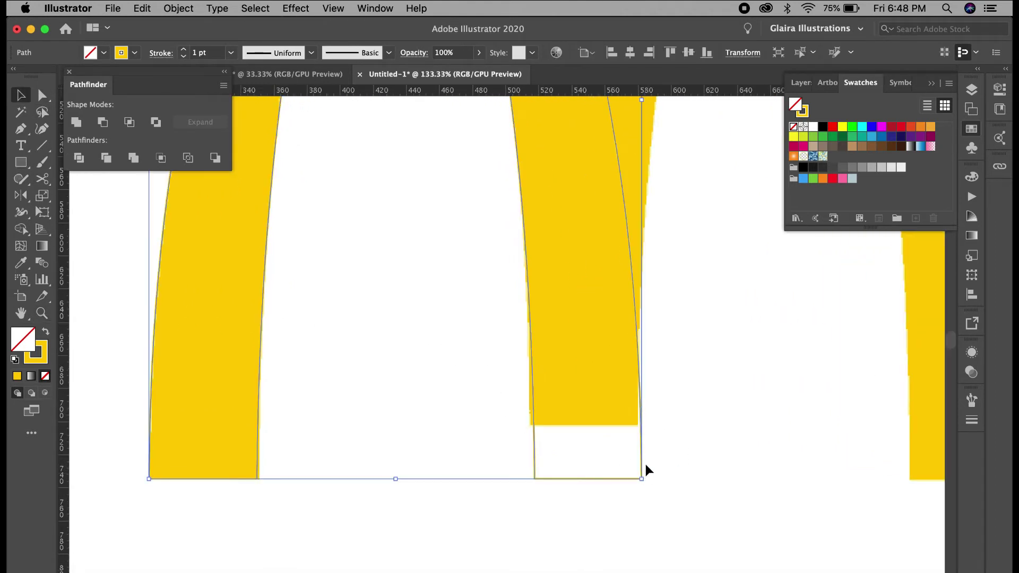
pyautogui.scroll(3, 645, 434)
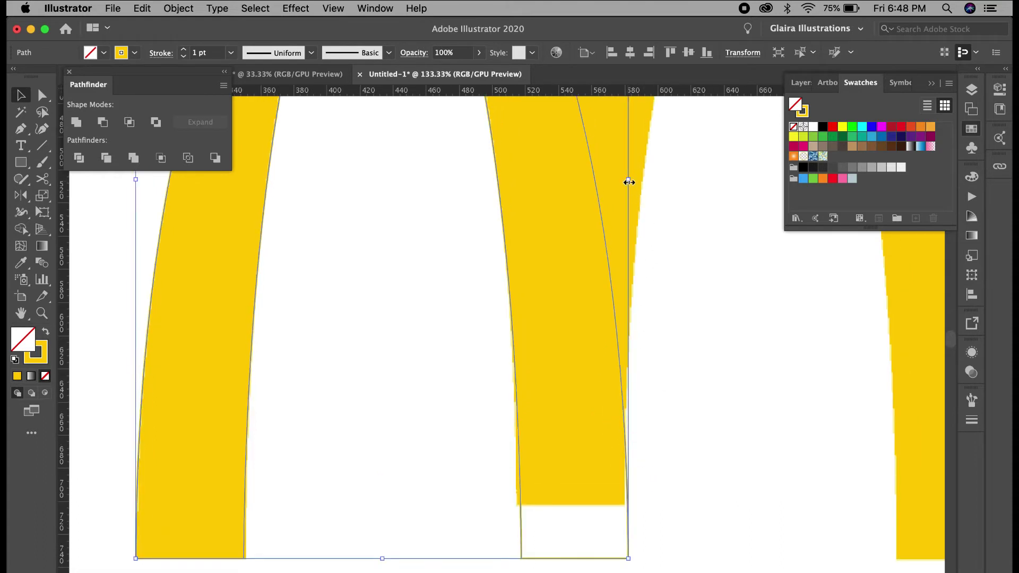
pyautogui.moveTo(629, 182); pyautogui.dragTo(621, 178)
pyautogui.click(674, 344)
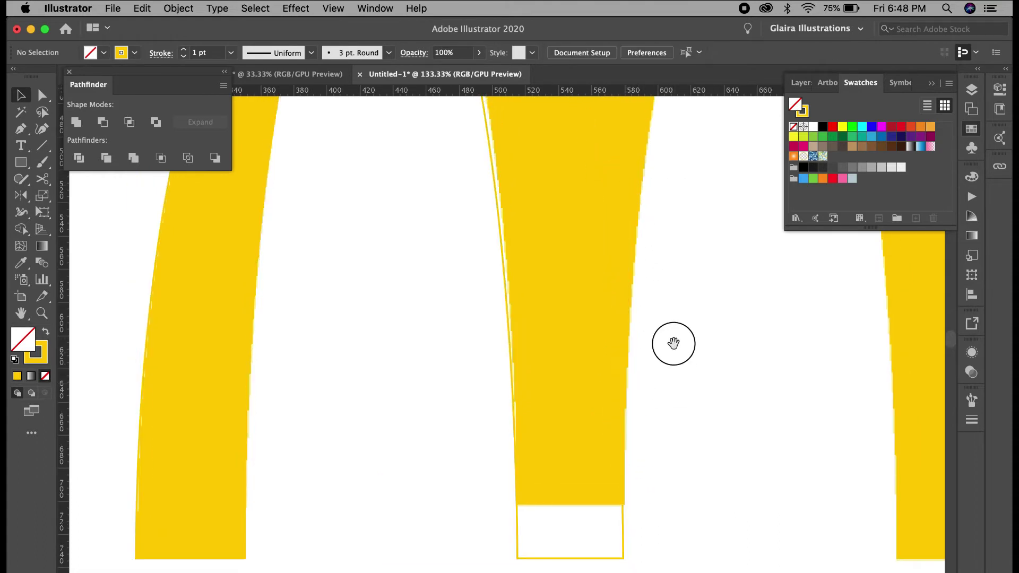
pyautogui.scroll(5, 623, 385)
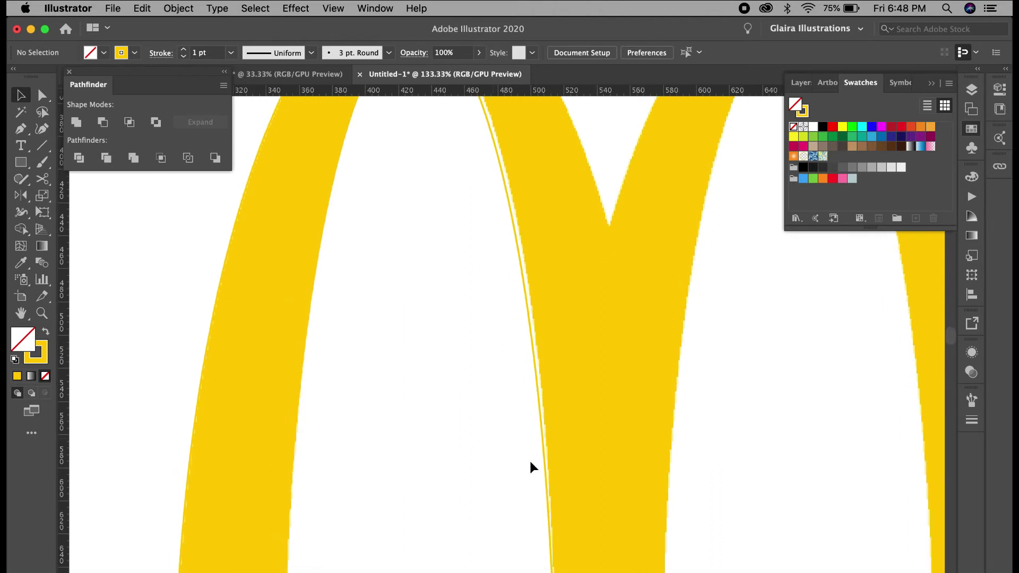
pyautogui.press('a')
pyautogui.scroll(-5, 531, 371)
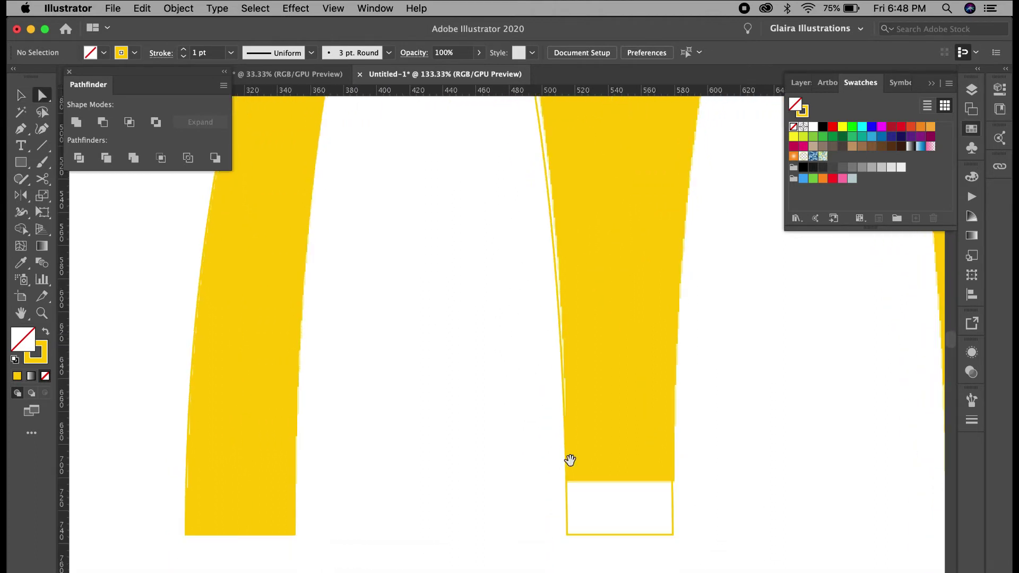
pyautogui.click(566, 499)
# Add the bottom-right anchor and drag handles to reshape the arch's inner curve.
pyautogui.scroll(5, 555, 394)
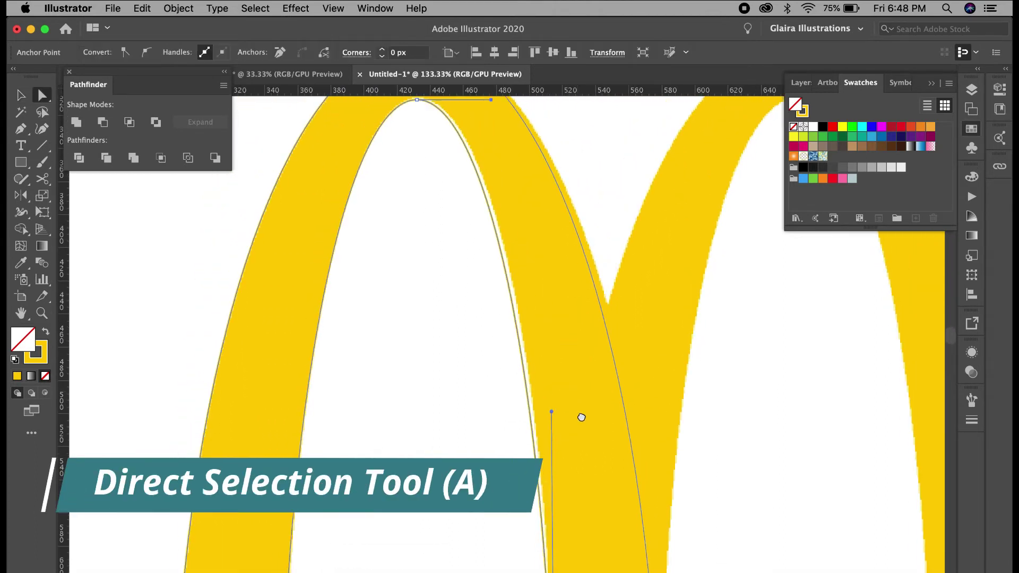
pyautogui.scroll(-5, 581, 418)
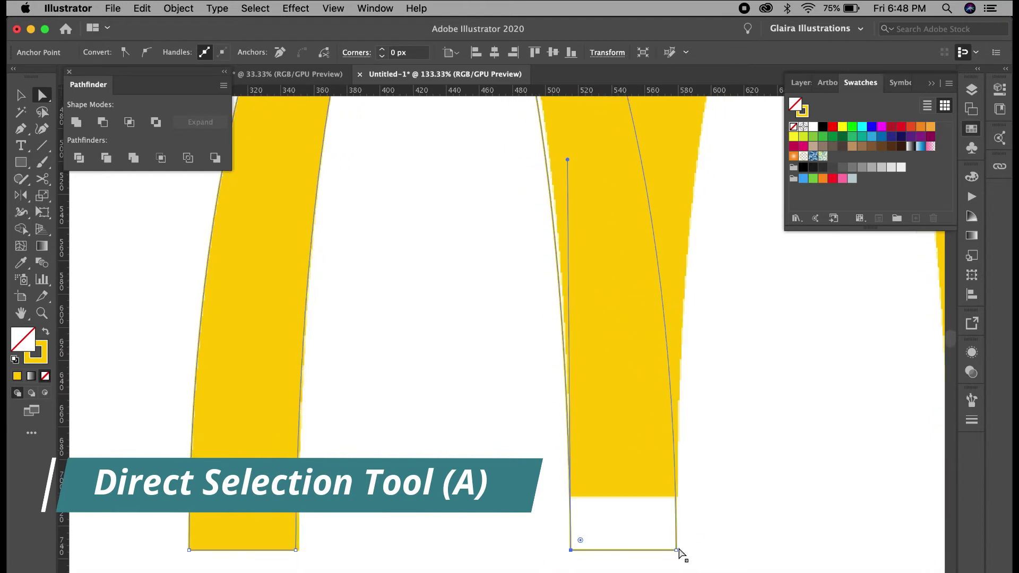
pyautogui.keyDown('shift'); pyautogui.click(677, 550); pyautogui.keyUp('shift')
pyautogui.scroll(2, 660, 519)
pyautogui.scroll(1, 564, 310)
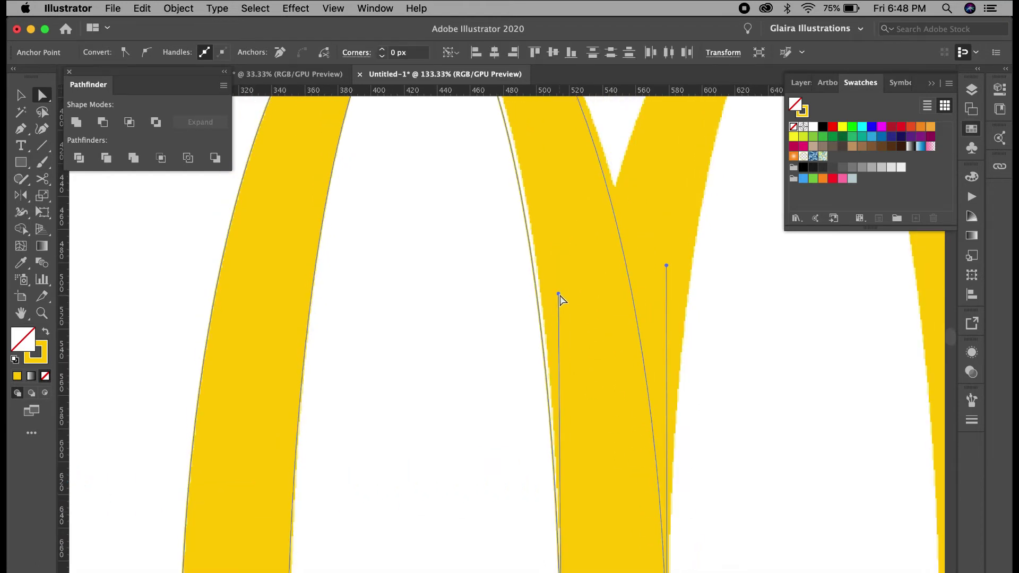
pyautogui.moveTo(559, 296)
pyautogui.mouseDown()
pyautogui.moveTo(561, 251)
pyautogui.moveTo(555, 271)
pyautogui.mouseUp()
pyautogui.moveTo(680, 344); pyautogui.dragTo(652, 281)
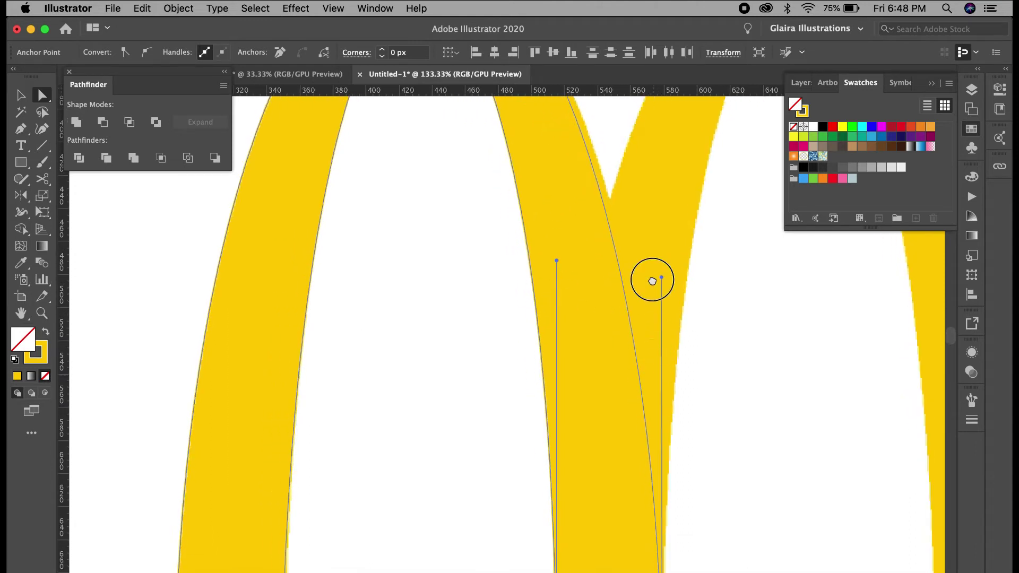
# Raise the direction handle to smooth the inner peak, then deselect the path.
pyautogui.scroll(-5, 652, 281)
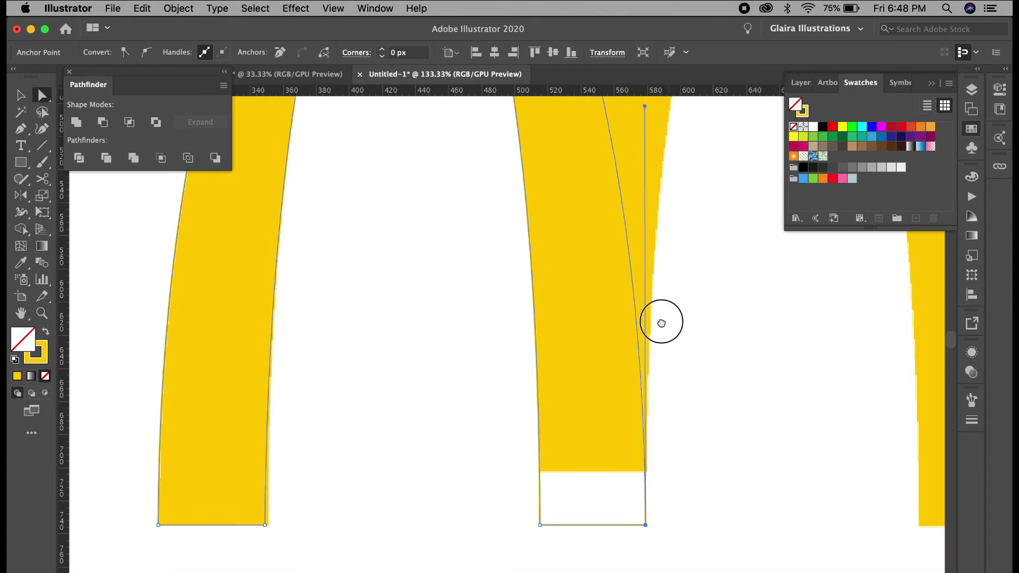
pyautogui.scroll(5, 662, 323)
pyautogui.scroll(1, 656, 406)
pyautogui.moveTo(643, 397); pyautogui.dragTo(649, 373)
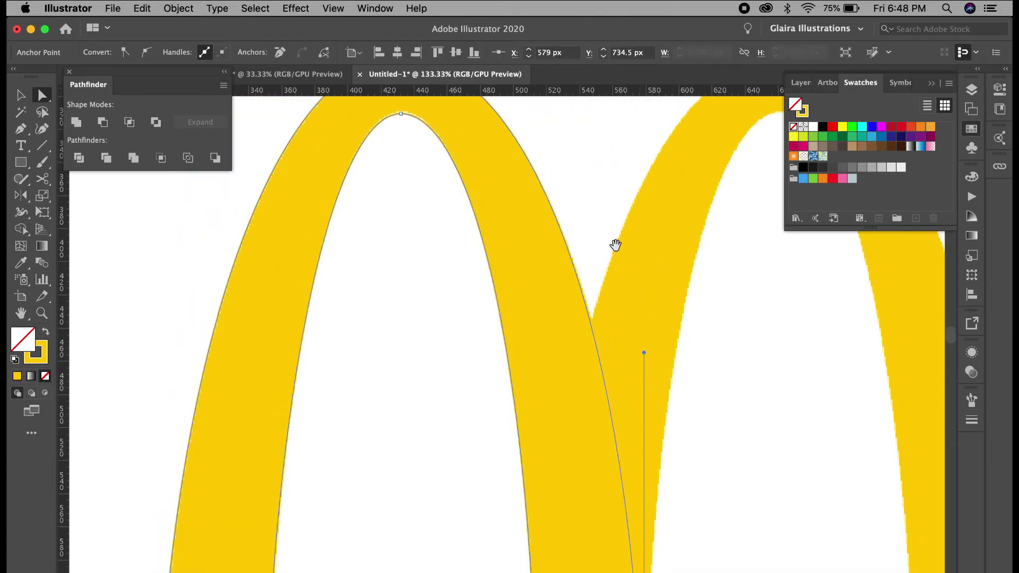
pyautogui.scroll(4, 531, 271)
pyautogui.scroll(1, 477, 287)
pyautogui.moveTo(436, 243)
pyautogui.mouseDown()
pyautogui.moveTo(487, 242)
pyautogui.moveTo(457, 208)
pyautogui.mouseUp()
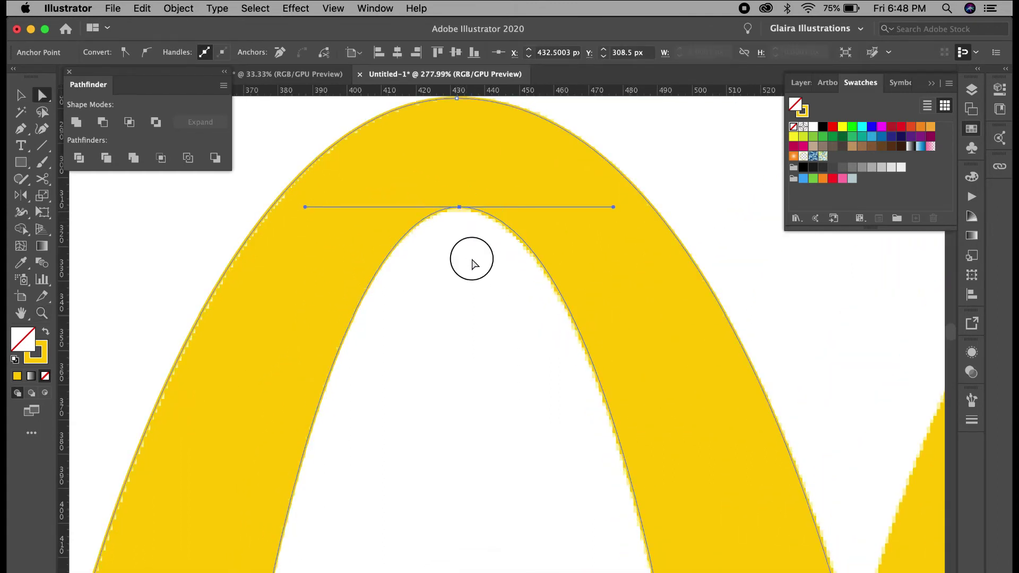
pyautogui.click(483, 282)
pyautogui.scroll(-5, 479, 287)
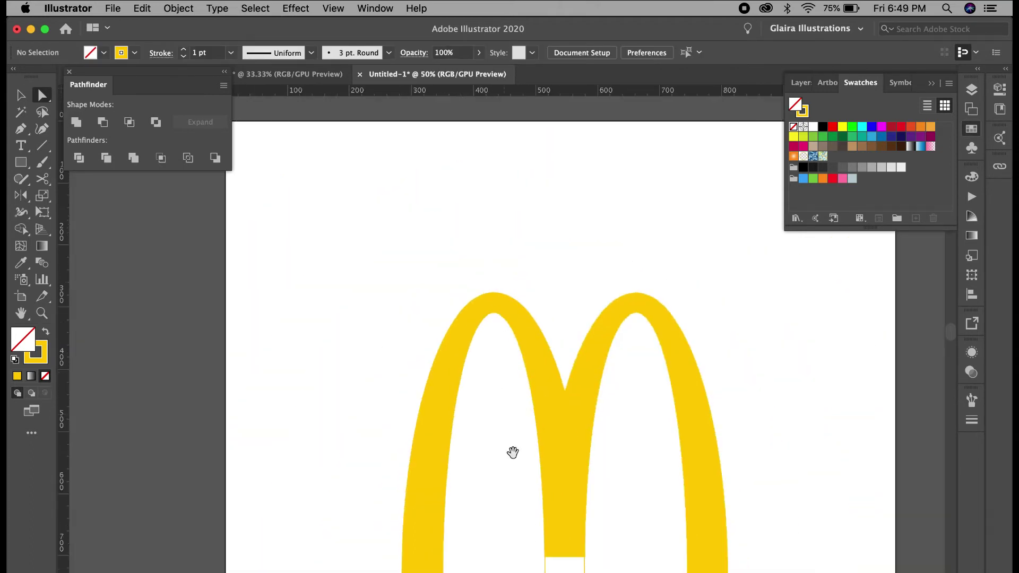
# Draw a rectangle over the white box and subtract it from the arch's inner leg with Minus Front.
pyautogui.scroll(-3, 553, 450)
pyautogui.moveTo(576, 460); pyautogui.dragTo(700, 430)
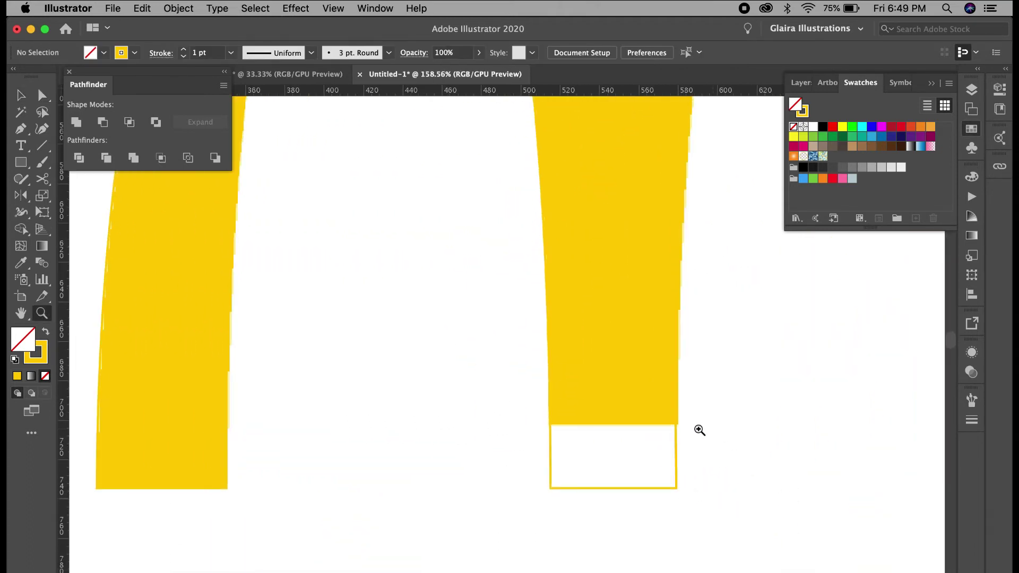
pyautogui.click(20, 166)
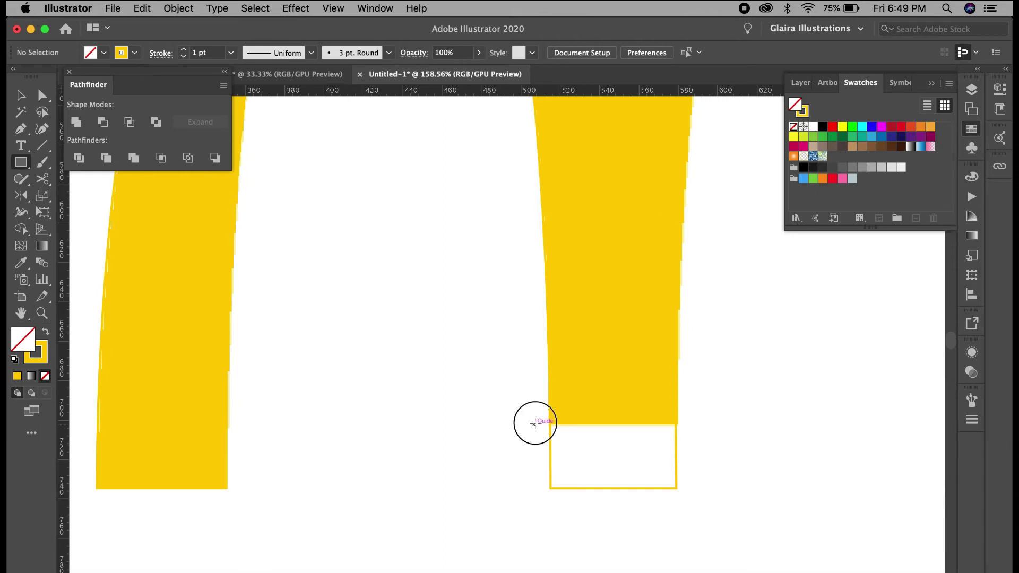
pyautogui.moveTo(535, 424); pyautogui.dragTo(689, 522)
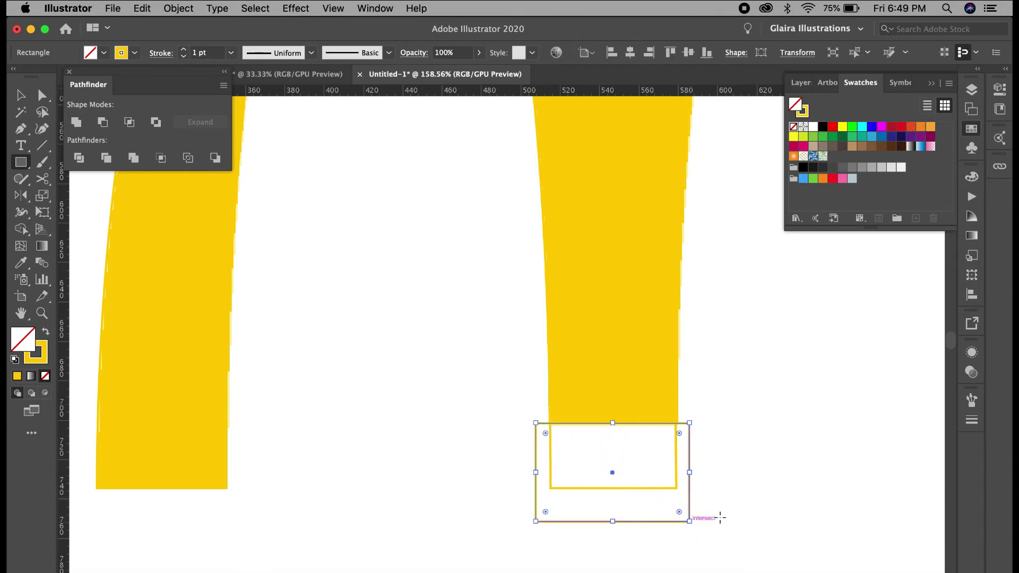
pyautogui.click(25, 98)
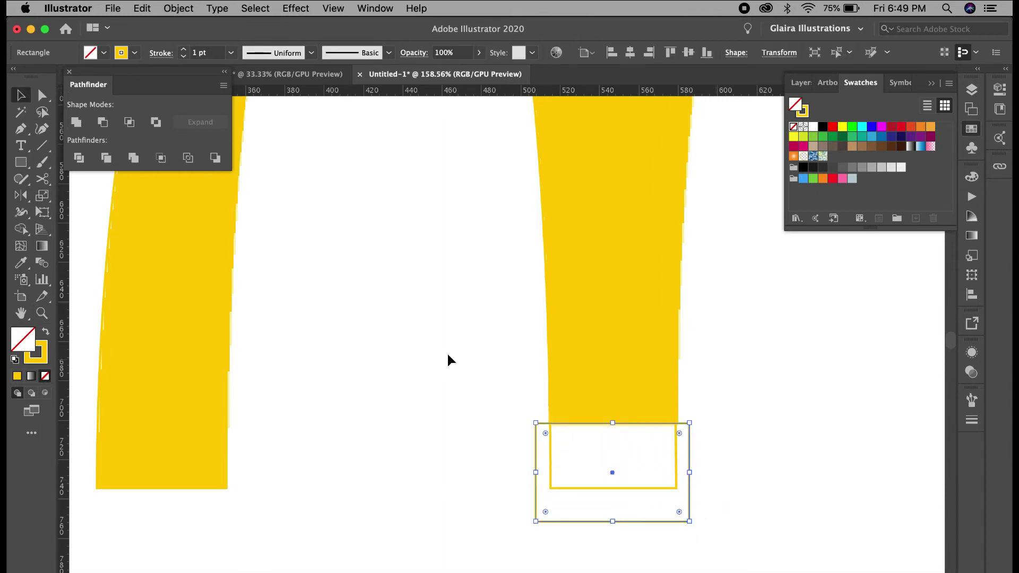
pyautogui.press('super+a')
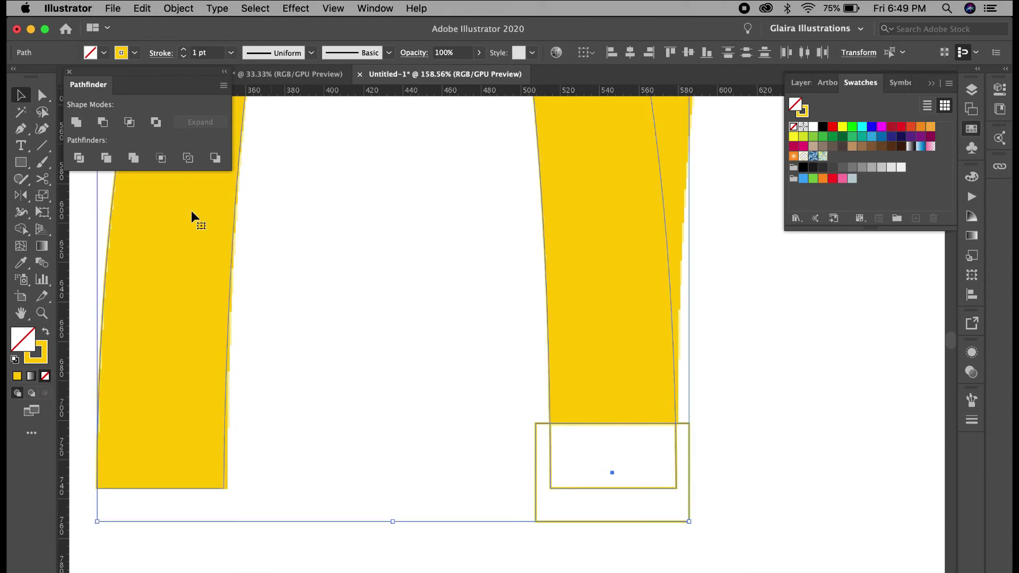
pyautogui.click(103, 123)
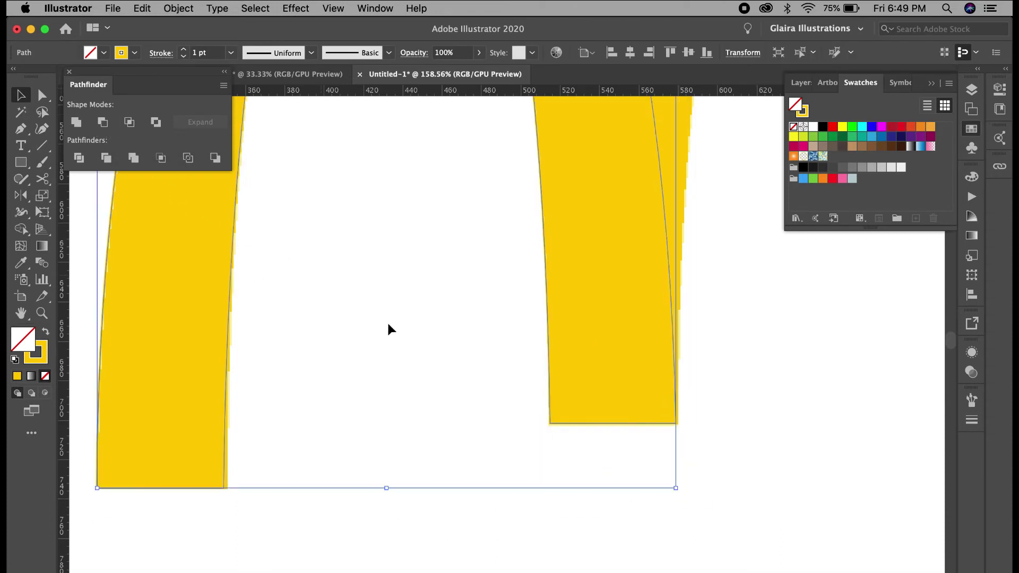
pyautogui.click(387, 330)
pyautogui.press('super+1')
# Give the left arch a solid yellow fill with no stroke, undoing two stray duplicates.
pyautogui.press('super+minus')
pyautogui.press('super+minus')
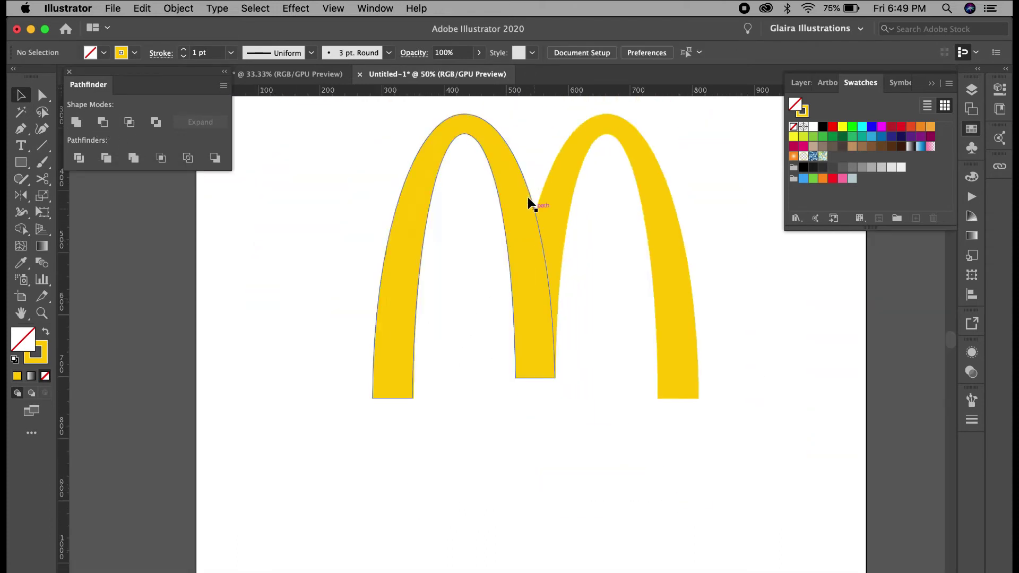
pyautogui.click(533, 194)
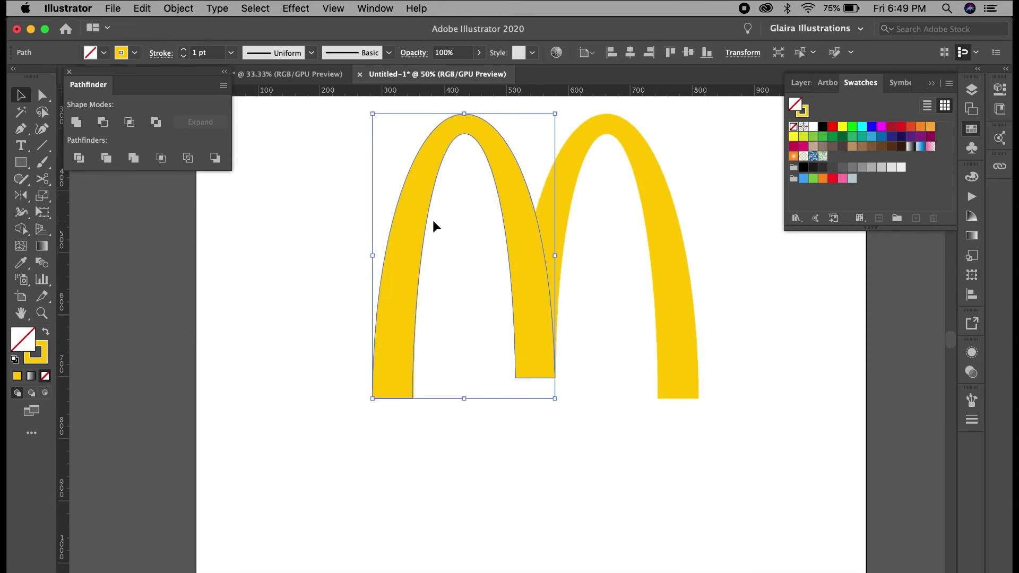
pyautogui.keyDown('alt'); pyautogui.moveTo(433, 224); pyautogui.dragTo(365, 297); pyautogui.keyUp('alt')
pyautogui.click(500, 245)
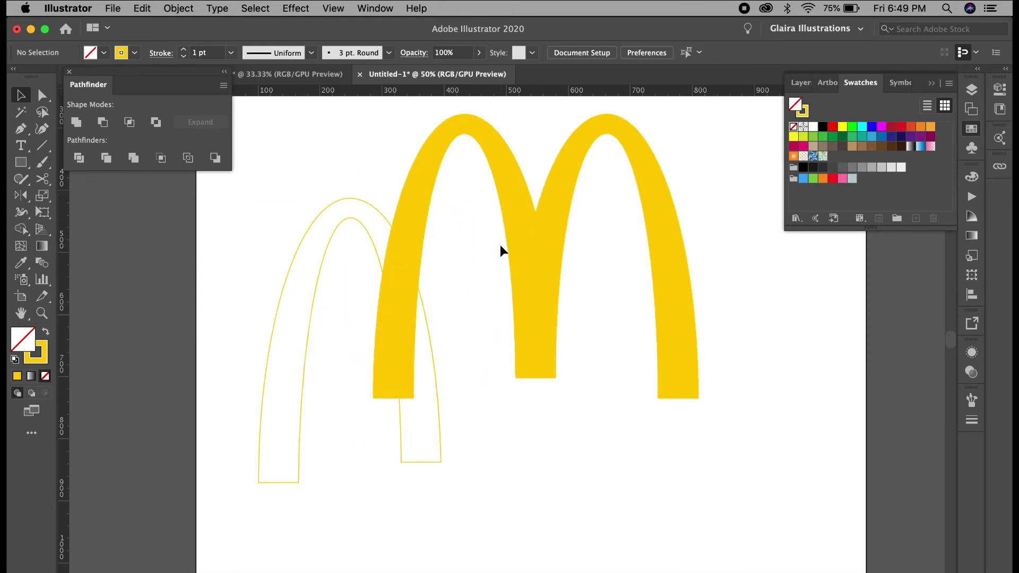
pyautogui.press('super+z')
pyautogui.press('super+z')
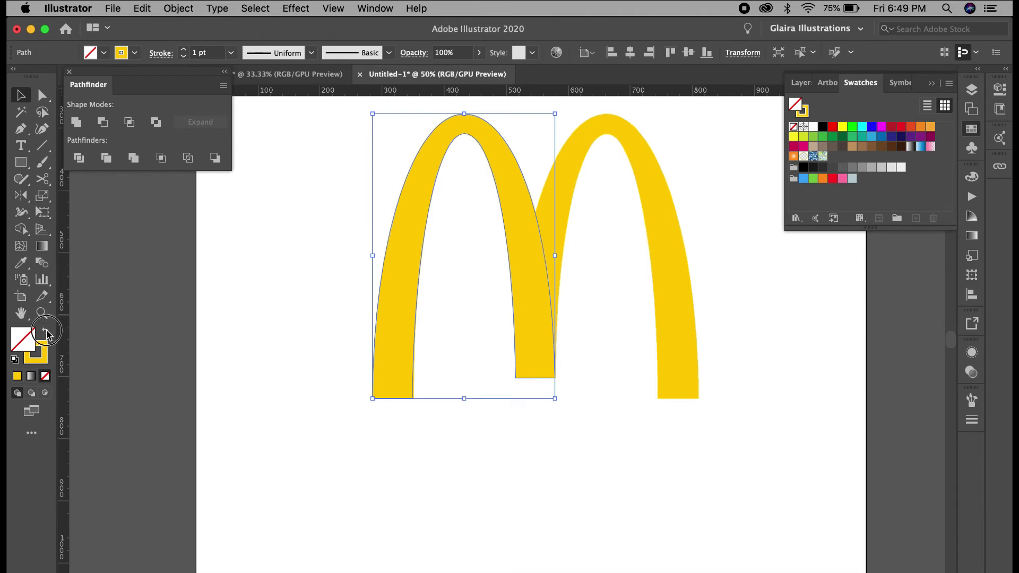
pyautogui.click(46, 332)
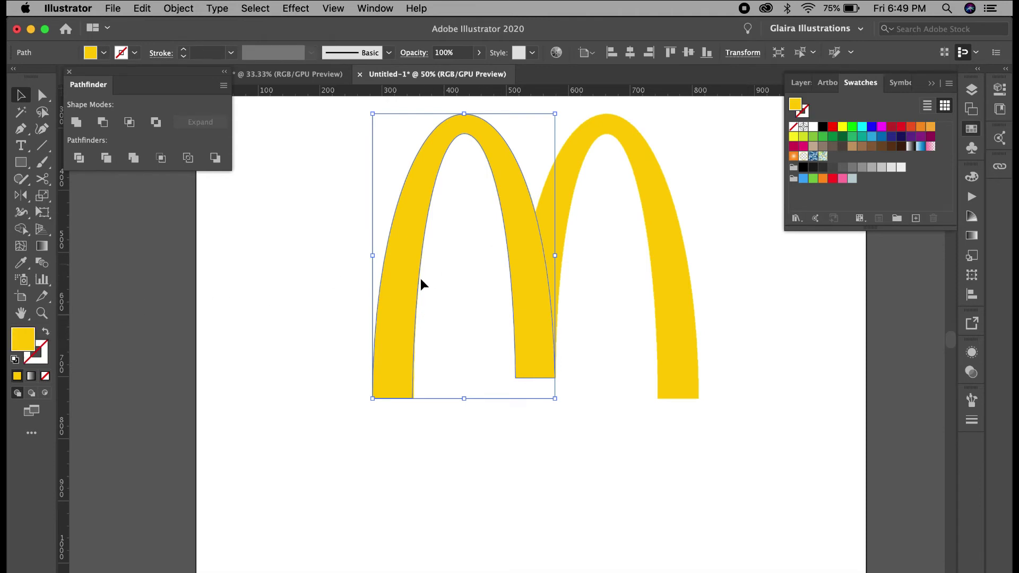
pyautogui.keyDown('alt'); pyautogui.moveTo(421, 279); pyautogui.dragTo(309, 387); pyautogui.keyUp('alt')
pyautogui.press('super+z')
pyautogui.scroll(3, 493, 265)
pyautogui.hscroll(2, 493, 266)
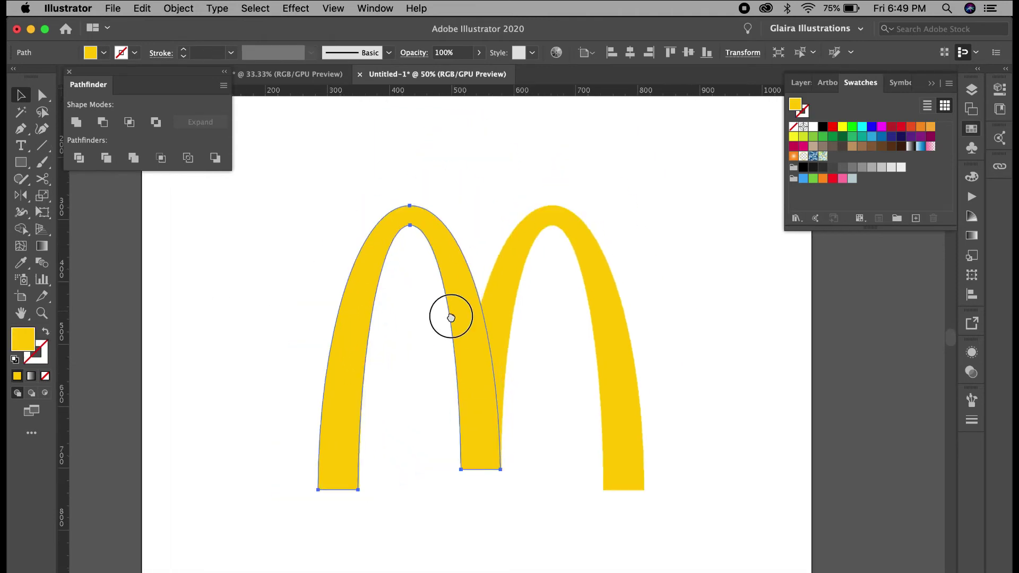
pyautogui.hscroll(-2, 412, 233)
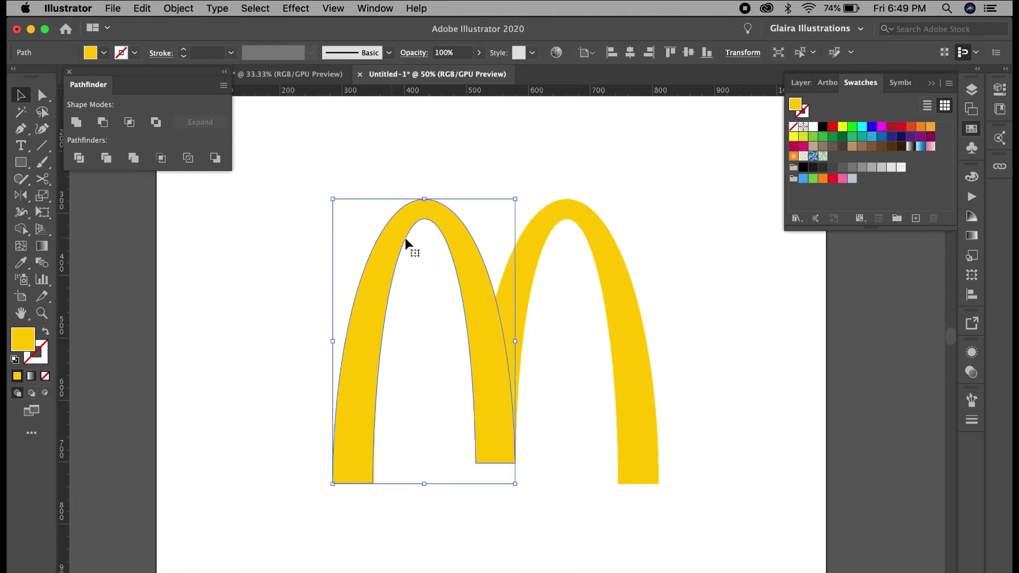
# Paste a copy of the left arch in front, exactly over the original.
pyautogui.press('a')
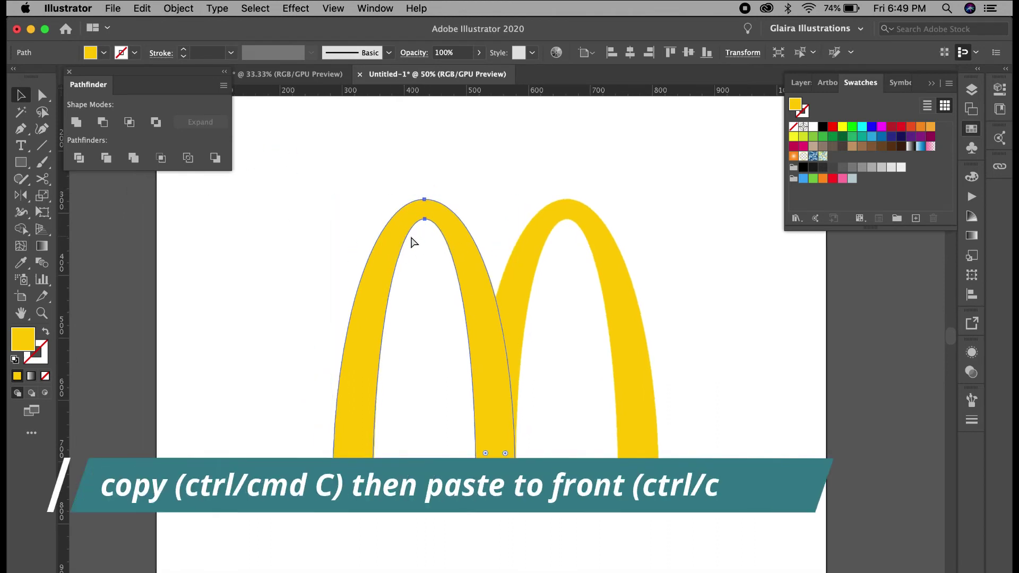
pyautogui.press('v')
pyautogui.click(193, 9)
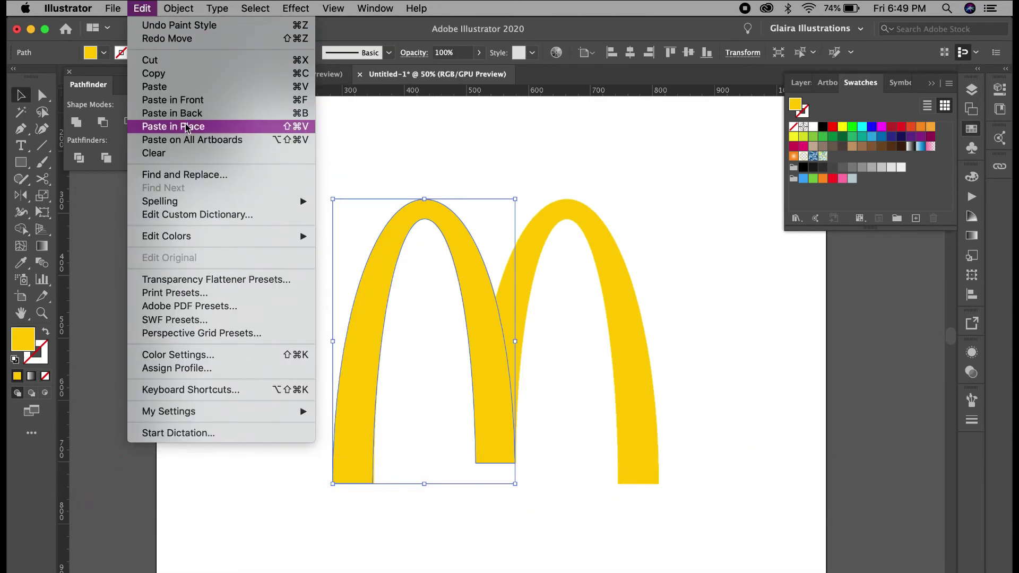
pyautogui.click(196, 101)
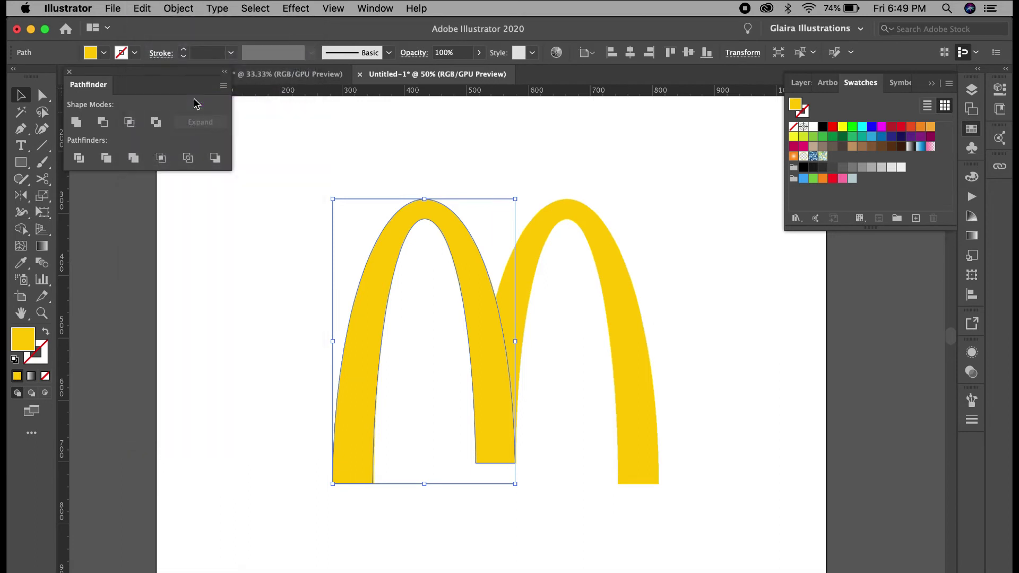
pyautogui.moveTo(438, 234); pyautogui.dragTo(323, 228)
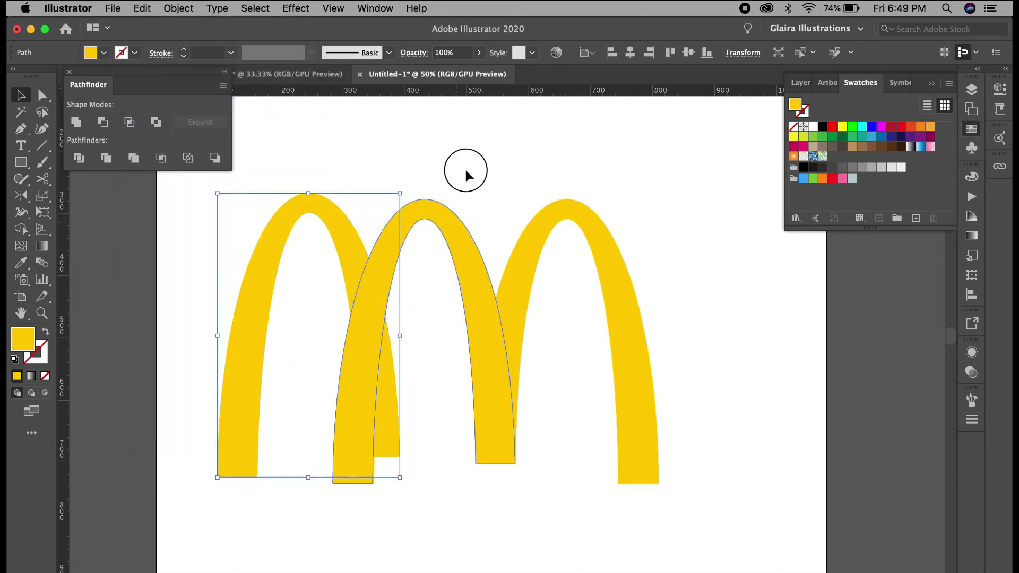
pyautogui.press('super+v')
pyautogui.press('super+z')
pyautogui.press('super+z')
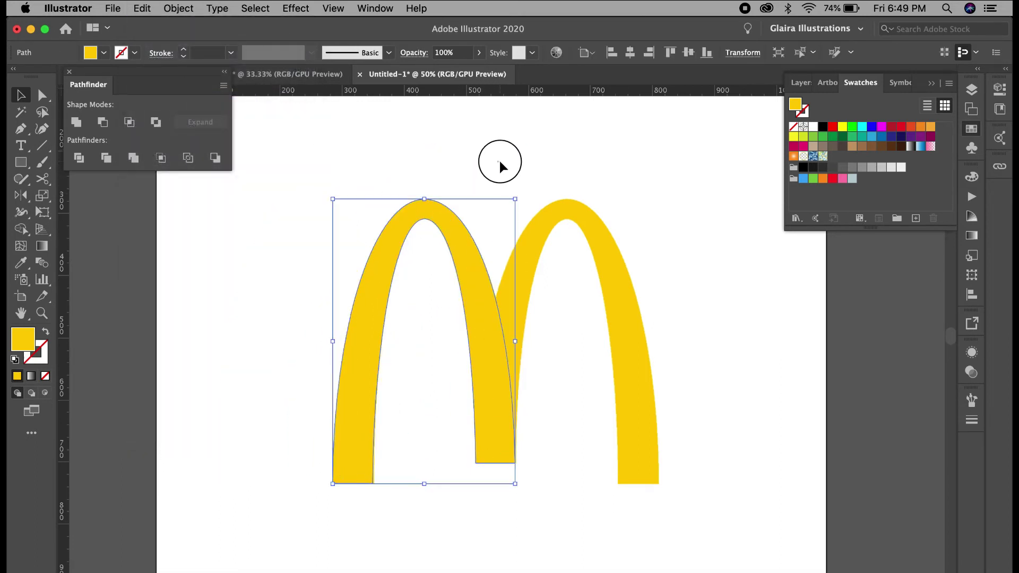
# Mirror the top arch copy horizontally with the Reflect Tool around its right edge.
pyautogui.click(499, 162)
pyautogui.click(466, 236)
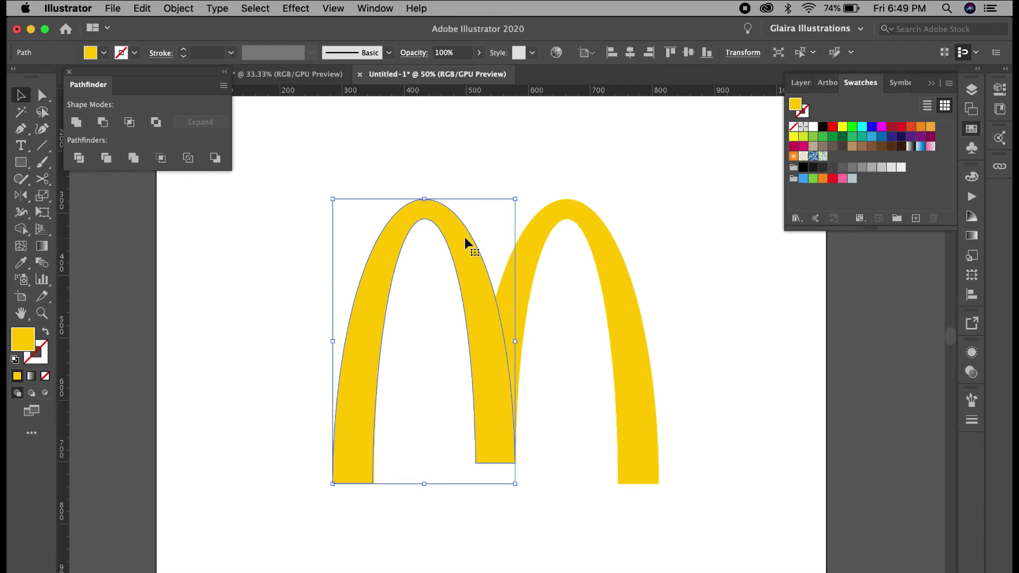
pyautogui.click(25, 198)
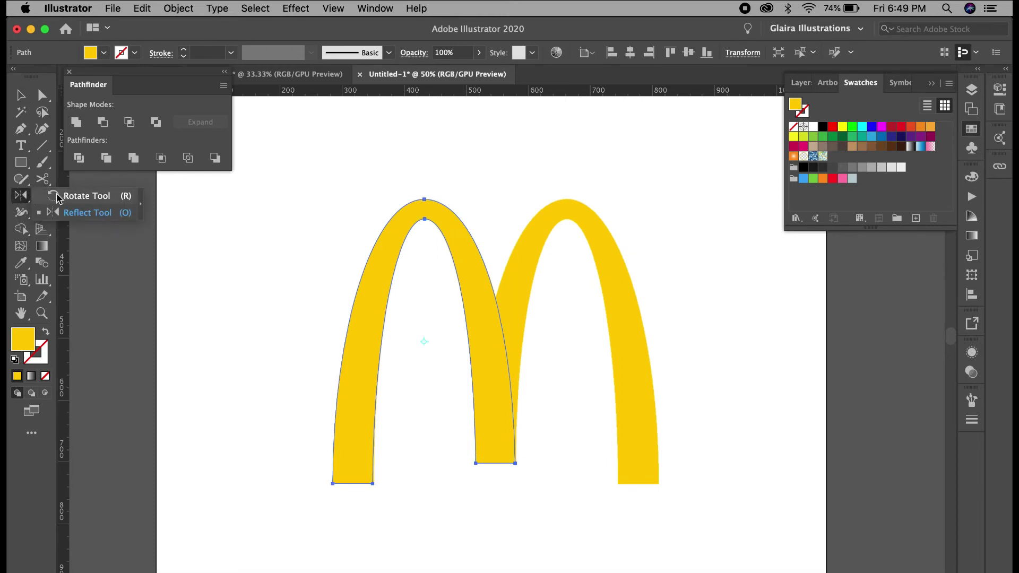
pyautogui.click(88, 212)
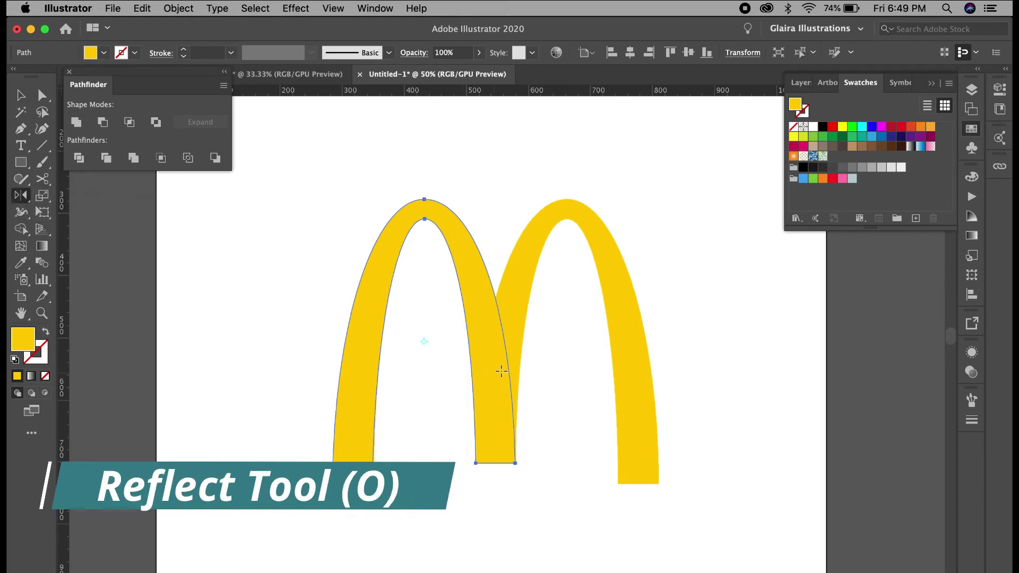
pyautogui.click(504, 340)
pyautogui.moveTo(496, 353); pyautogui.dragTo(605, 361)
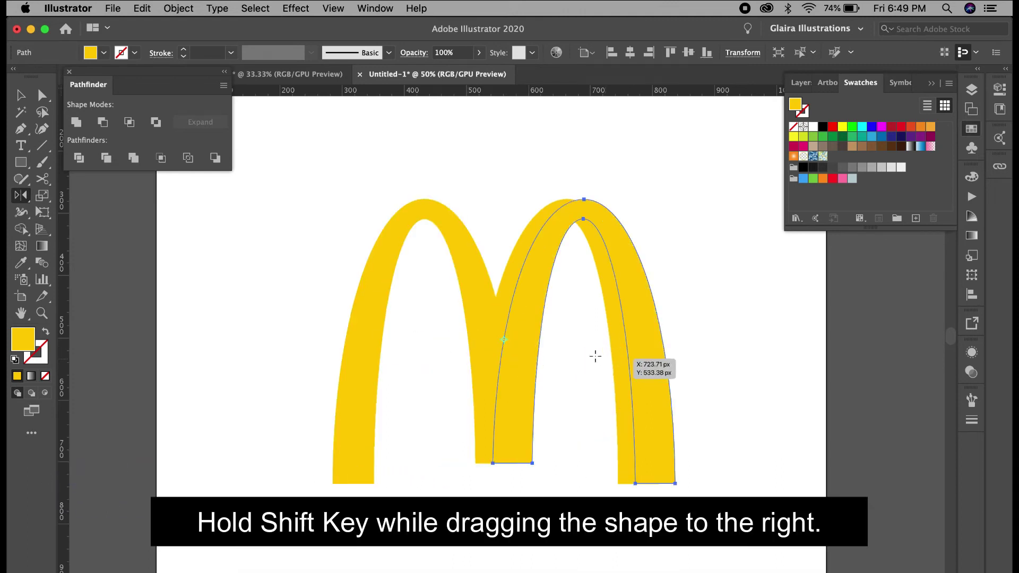
# Redo the reflection to the right and nudge the mirrored arch slightly left to overlap.
pyautogui.keyDown('super'); pyautogui.click(379, 277); pyautogui.keyUp('super')
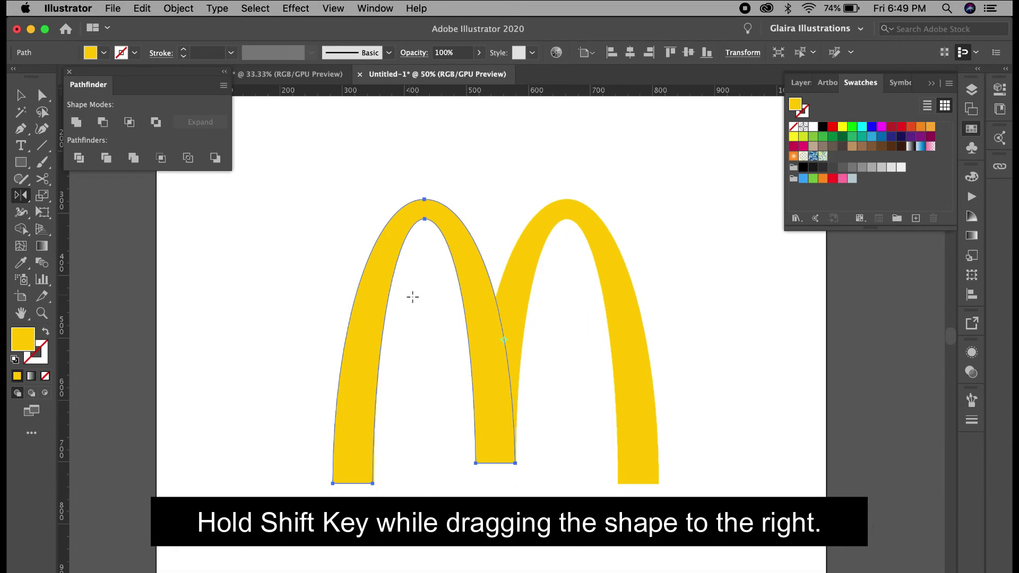
pyautogui.click(505, 338)
pyautogui.moveTo(507, 337); pyautogui.dragTo(579, 329)
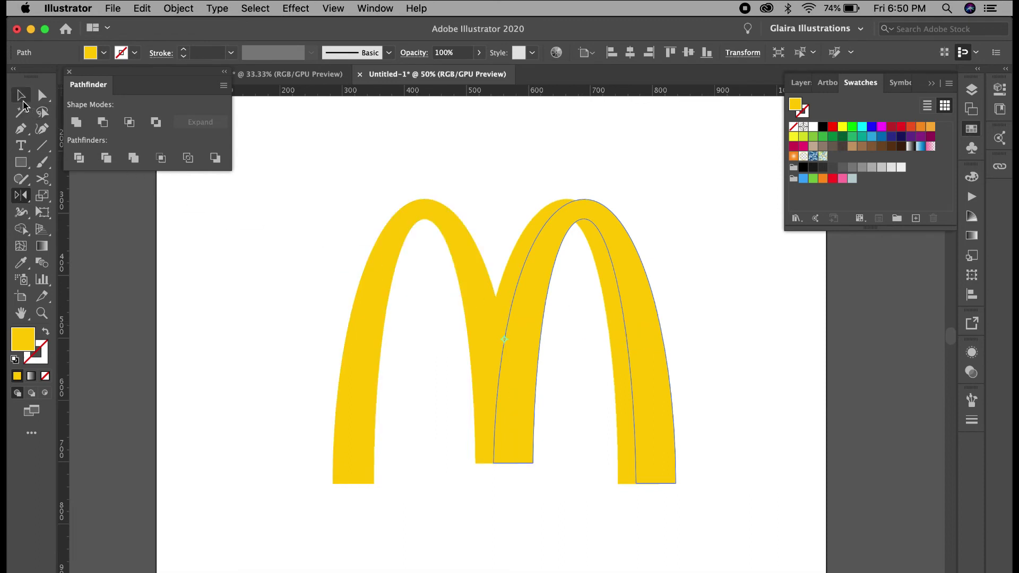
pyautogui.click(22, 97)
pyautogui.click(639, 338)
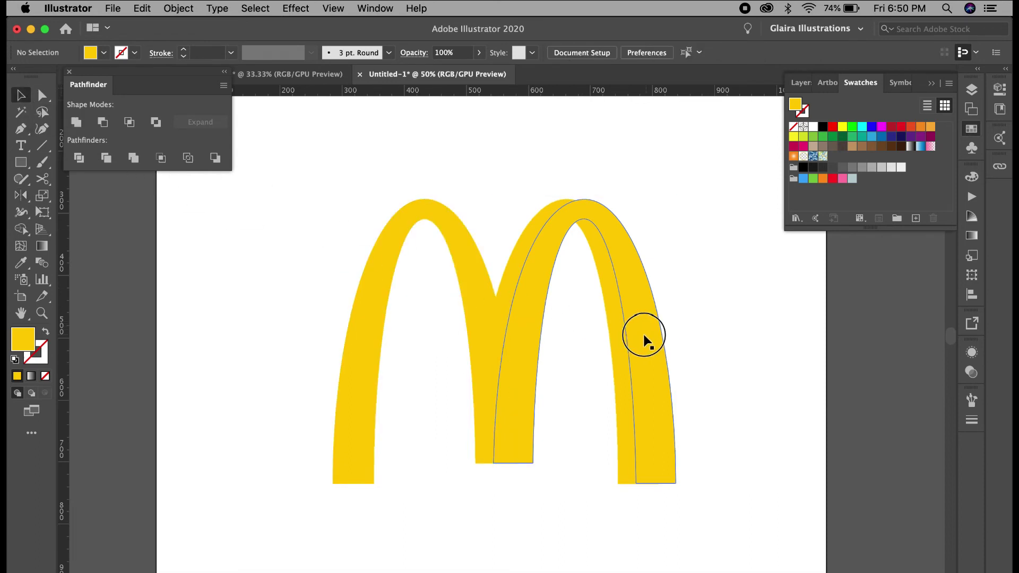
pyautogui.moveTo(640, 338); pyautogui.dragTo(626, 330)
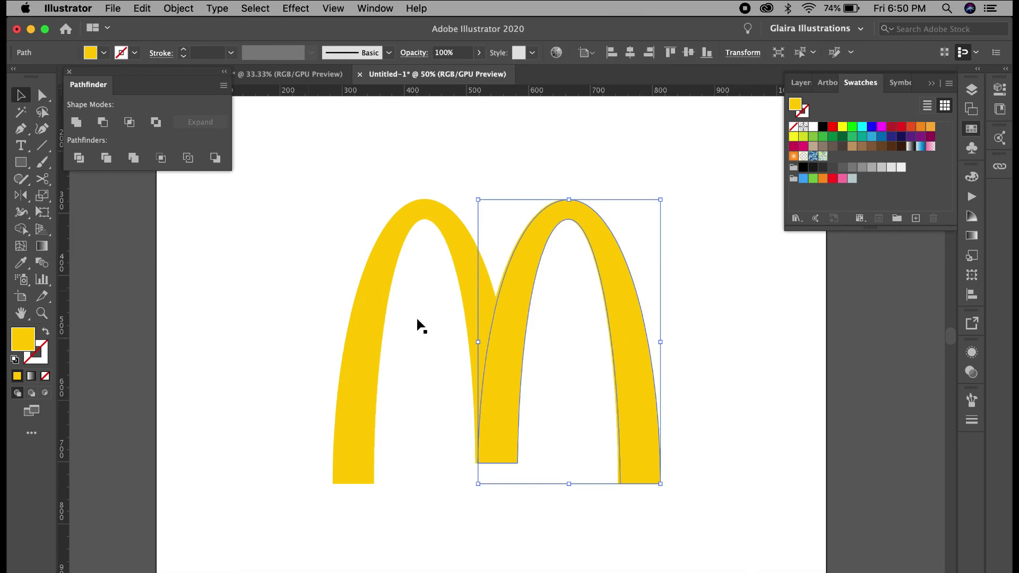
# Select both arches, swap their fill and stroke, and zoom onto the middle legs.
pyautogui.moveTo(428, 319); pyautogui.dragTo(580, 373)
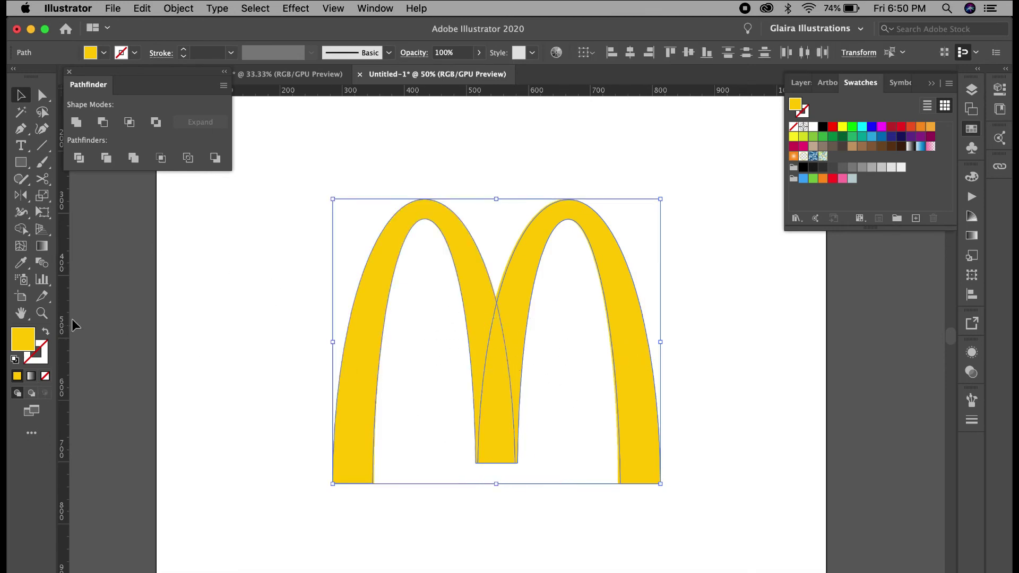
pyautogui.click(45, 335)
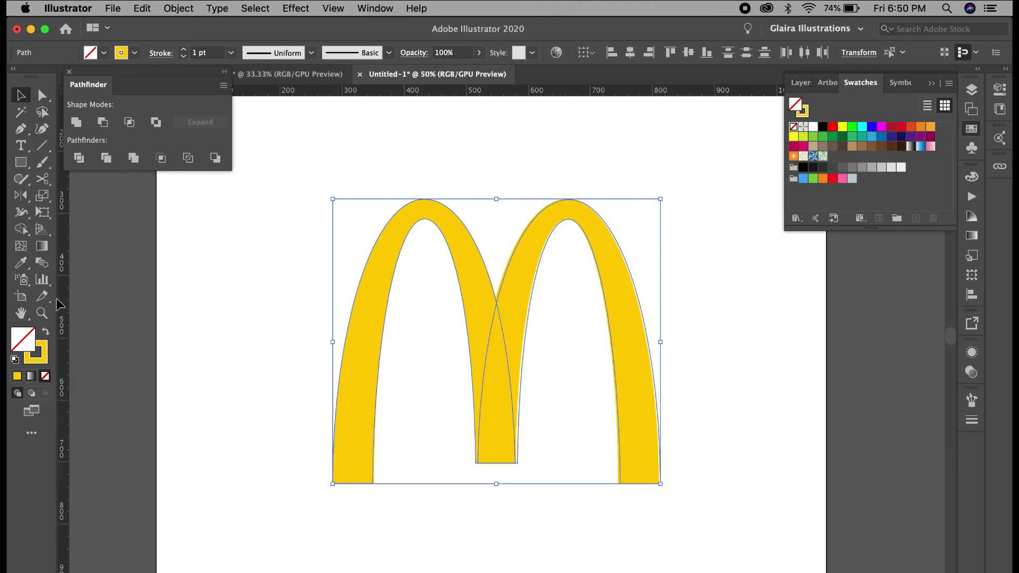
pyautogui.press('z')
pyautogui.moveTo(509, 475)
pyautogui.mouseDown()
pyautogui.moveTo(760, 461)
pyautogui.moveTo(641, 328)
pyautogui.mouseUp()
# Pull the middle leg's bottom corner left to line up with the other leg.
pyautogui.click(21, 95)
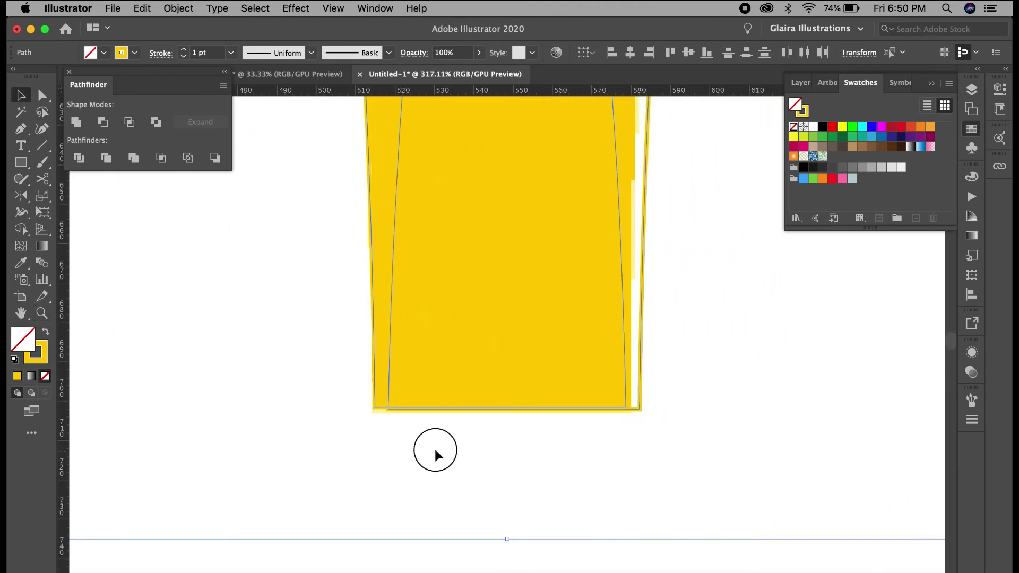
pyautogui.click(654, 402)
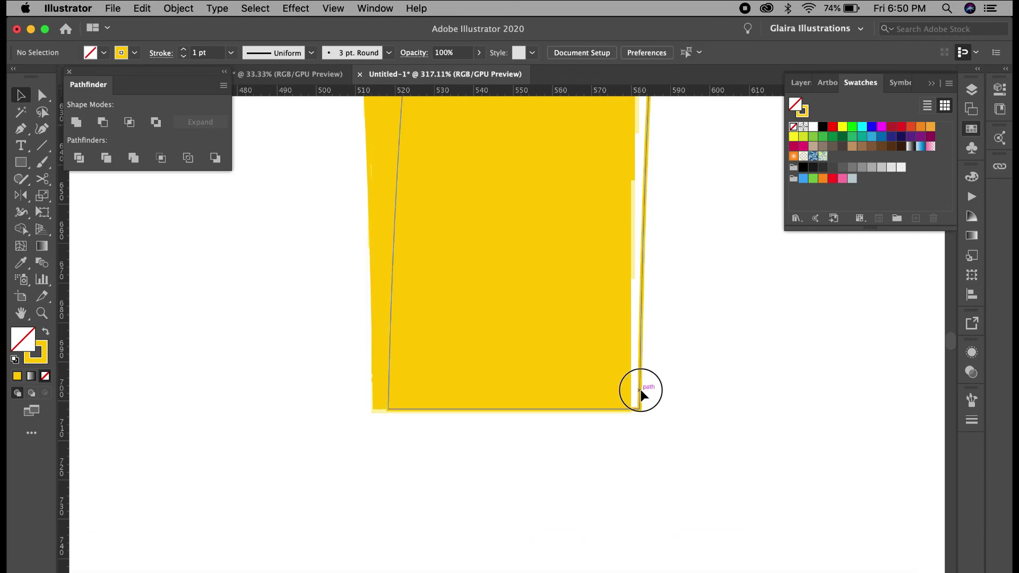
pyautogui.moveTo(644, 393)
pyautogui.mouseDown()
pyautogui.moveTo(626, 394)
pyautogui.moveTo(539, 507)
pyautogui.mouseUp()
pyautogui.scroll(2, 655, 403)
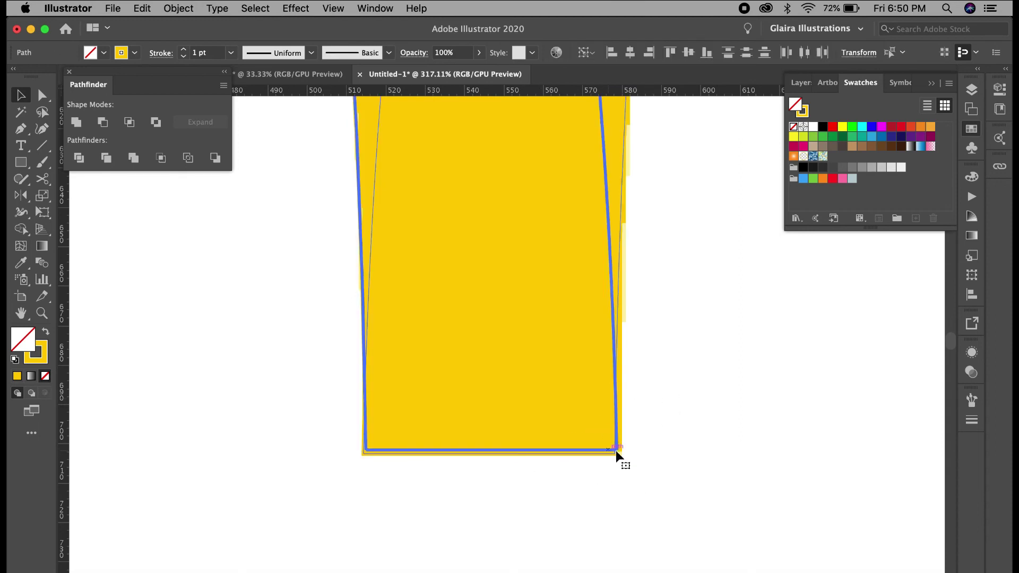
pyautogui.click(678, 387)
pyautogui.click(801, 84)
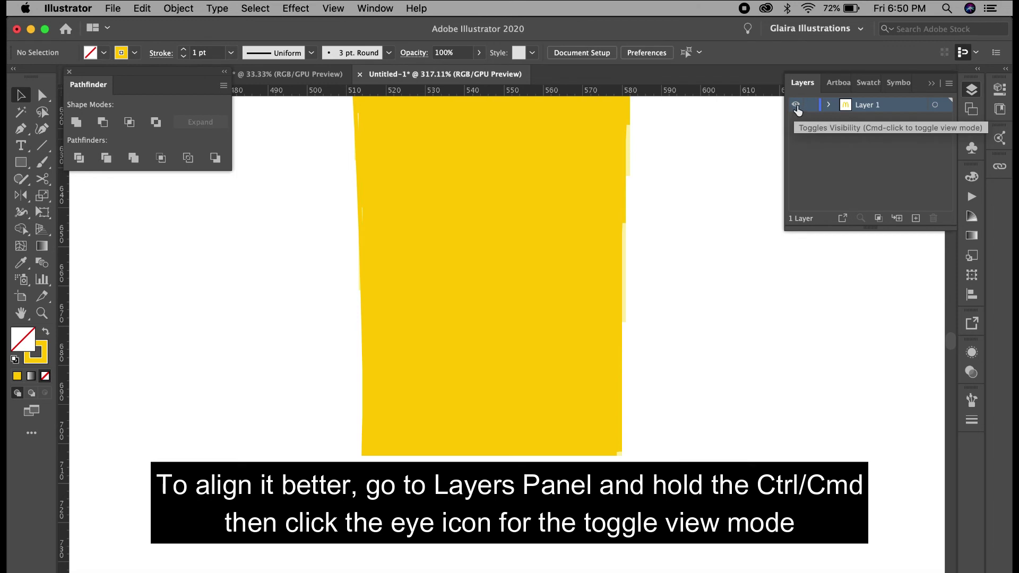
# Switch to Outline view, zoom in, and drag the arch corner near the other leg.
pyautogui.keyDown('ctrl'); pyautogui.click(797, 106); pyautogui.keyUp('ctrl')
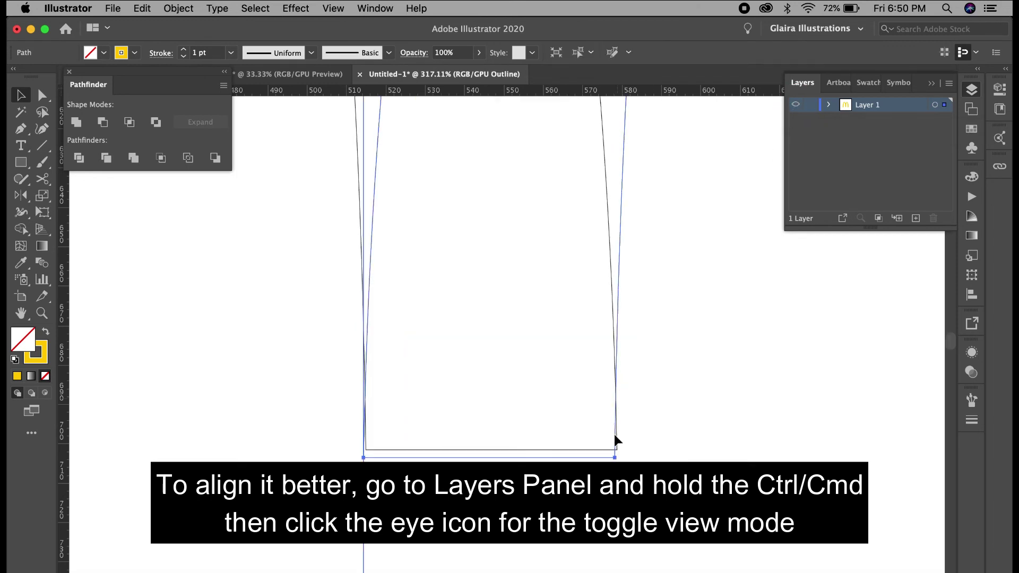
pyautogui.press('z')
pyautogui.moveTo(593, 443); pyautogui.dragTo(667, 463)
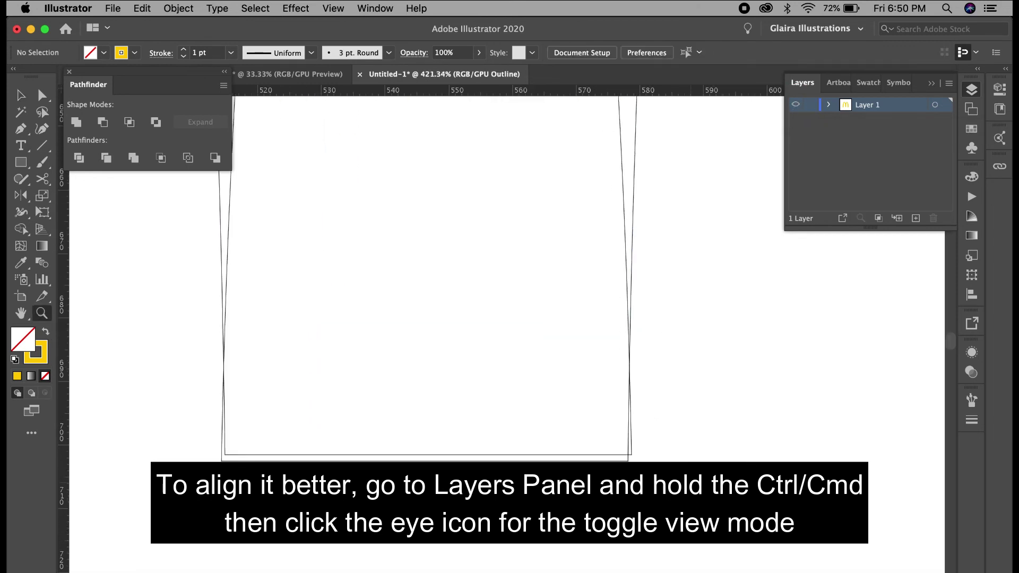
pyautogui.click(23, 97)
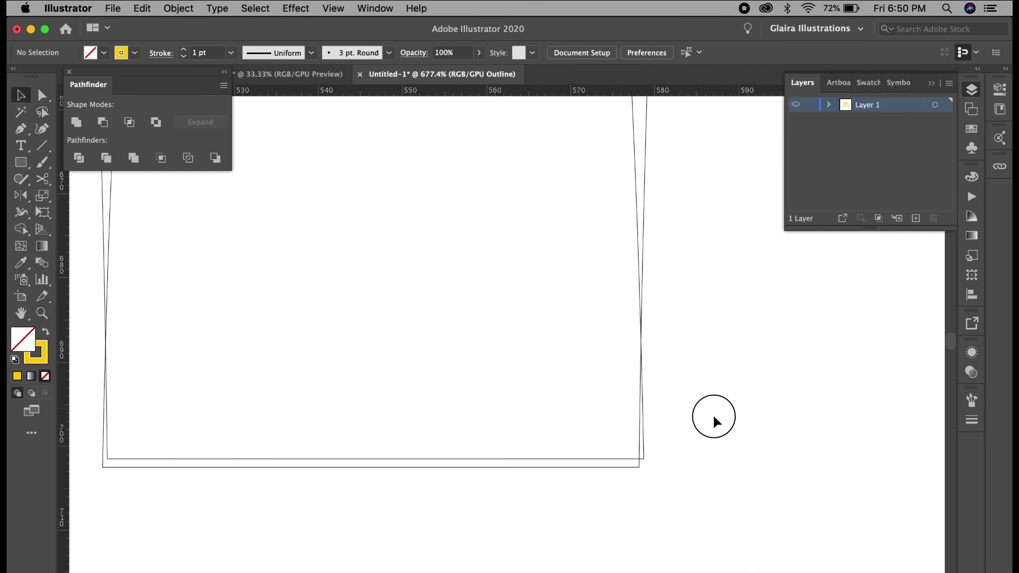
pyautogui.moveTo(643, 460); pyautogui.dragTo(643, 468)
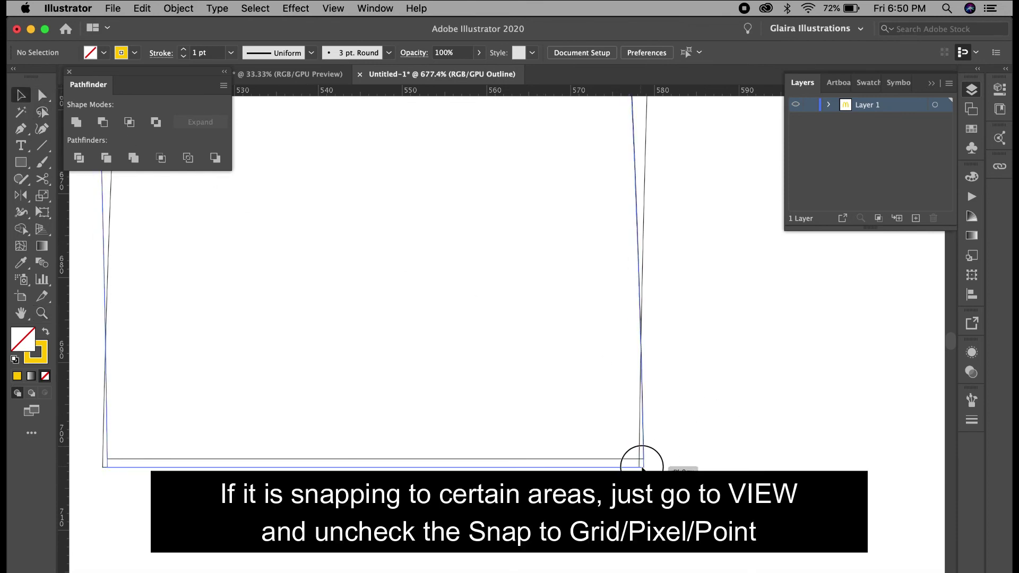
pyautogui.moveTo(643, 468)
pyautogui.mouseDown()
pyautogui.moveTo(672, 466)
pyautogui.moveTo(622, 467)
pyautogui.mouseUp()
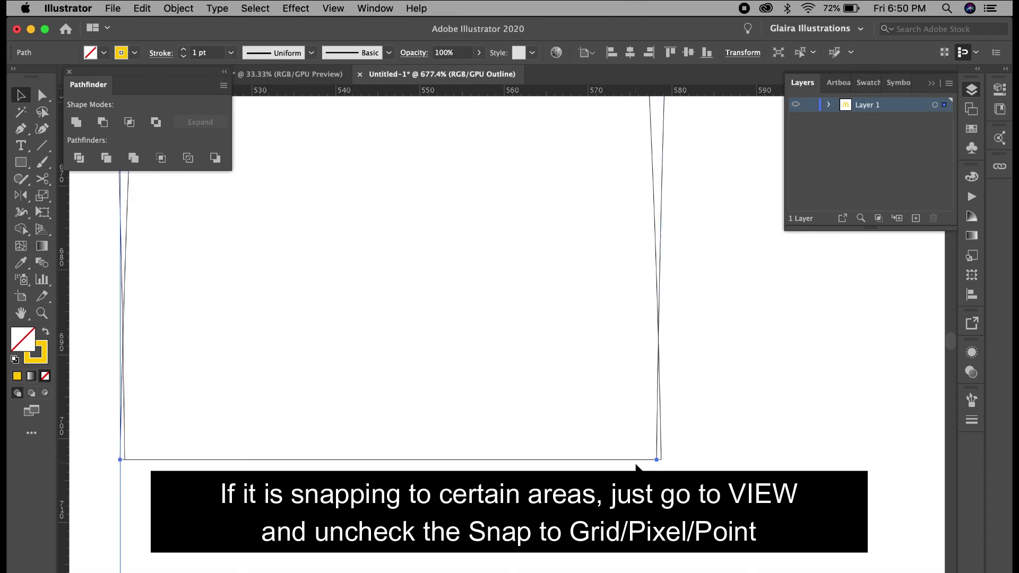
# Turn off Snap to Pixel and nudge the arch so both bottom corners coincide.
pyautogui.click(335, 8)
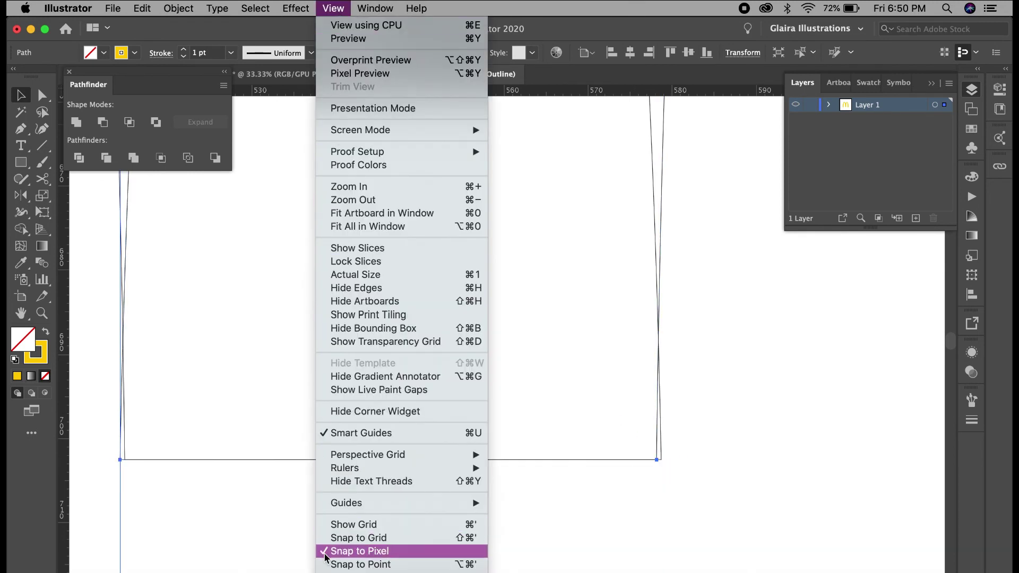
pyautogui.click(357, 552)
pyautogui.click(719, 425)
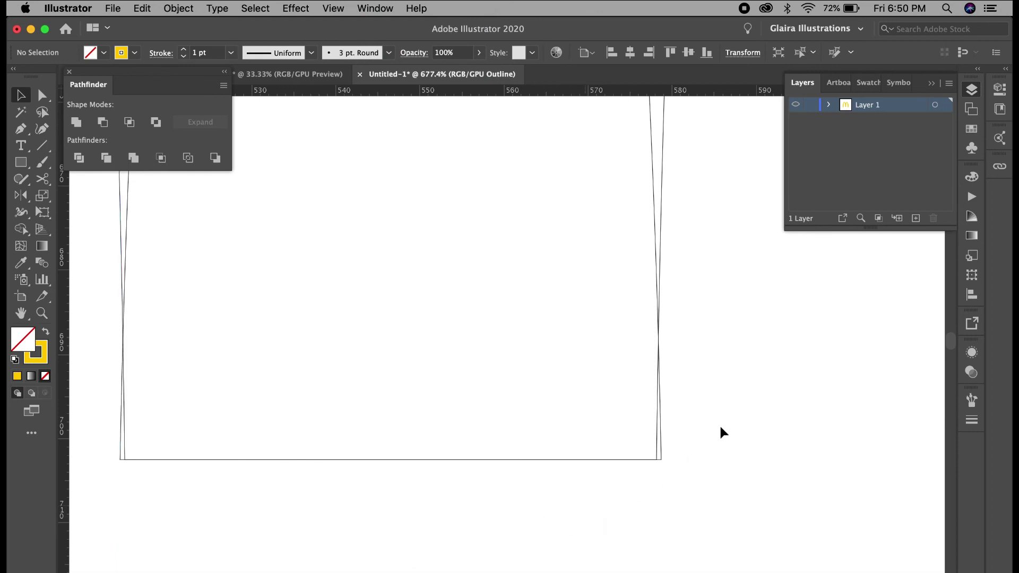
pyautogui.moveTo(662, 451); pyautogui.dragTo(655, 447)
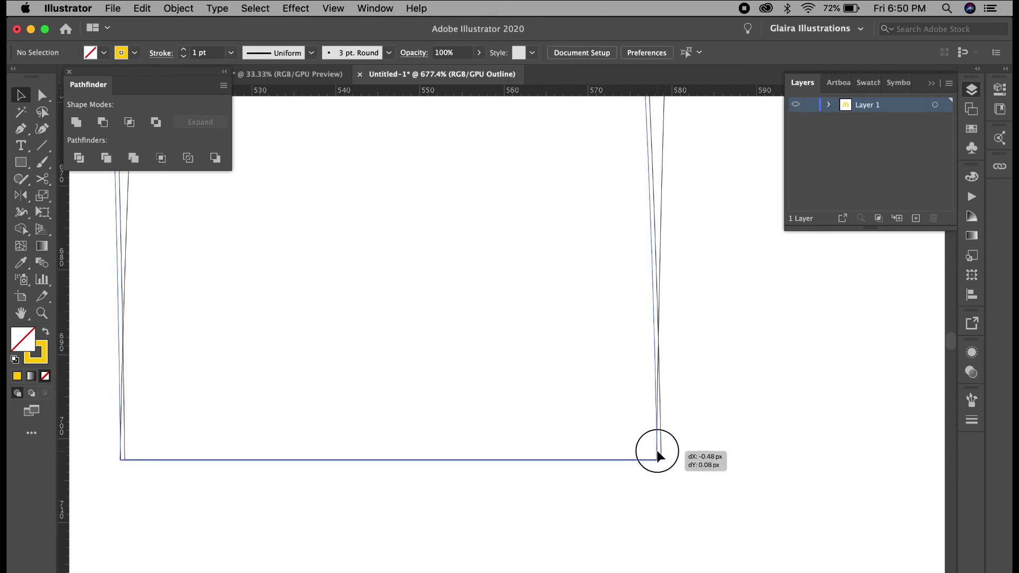
pyautogui.click(683, 444)
pyautogui.hscroll(-2, 705, 445)
pyautogui.scroll(3, 716, 457)
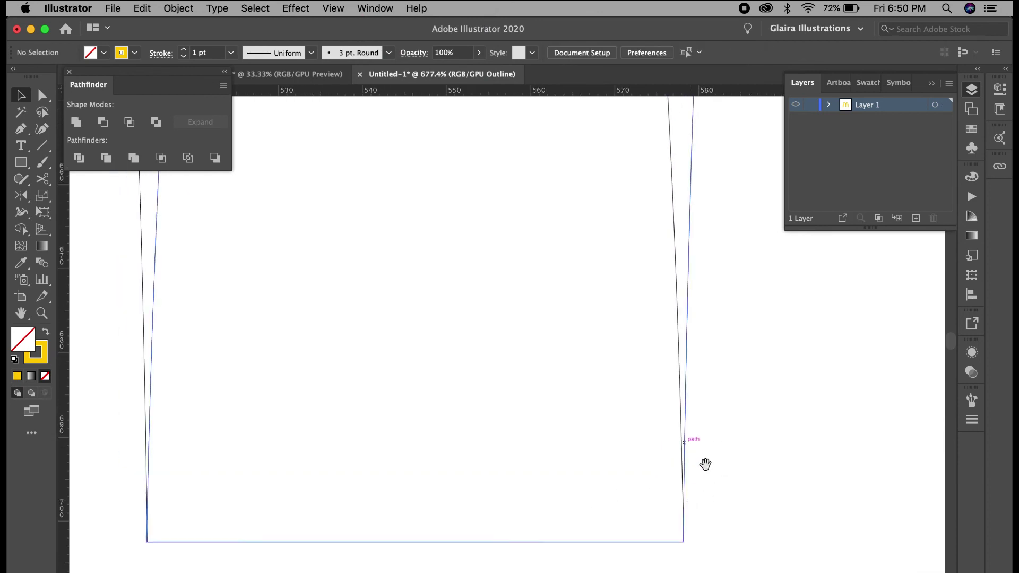
pyautogui.press('super+minus')
pyautogui.press('super+minus')
pyautogui.press('super+minus')
pyautogui.press('super+minus')
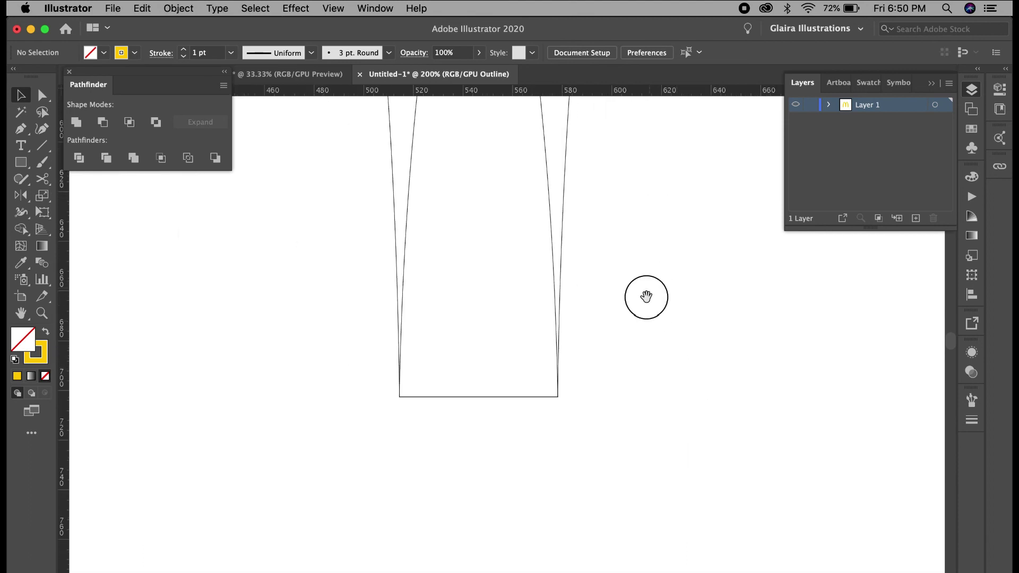
pyautogui.moveTo(646, 297); pyautogui.dragTo(637, 428)
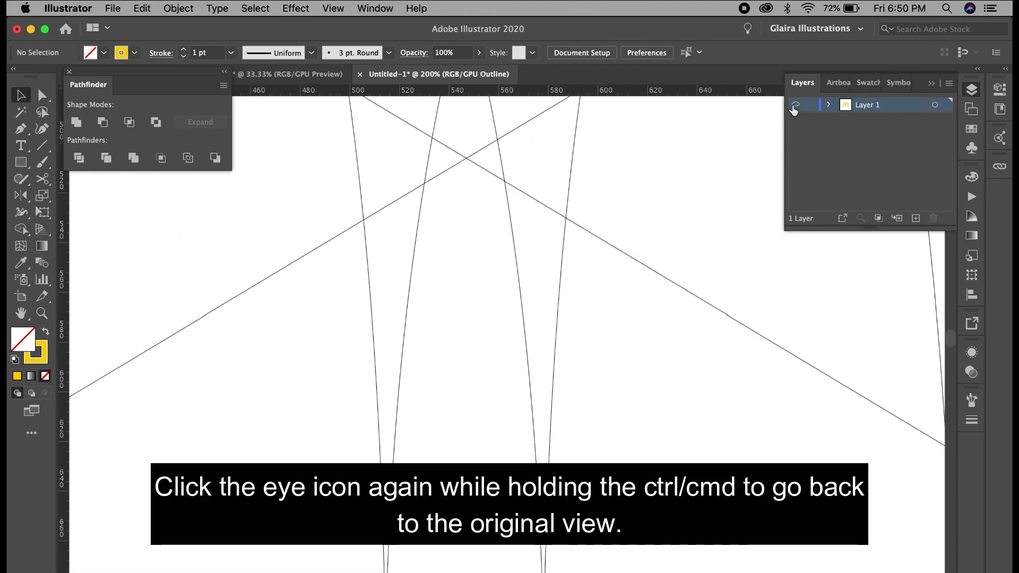
# Back in Preview, give both arches yellow fill with no stroke and Unite them in Pathfinder.
pyautogui.keyDown('super'); pyautogui.click(796, 105); pyautogui.keyUp('super')
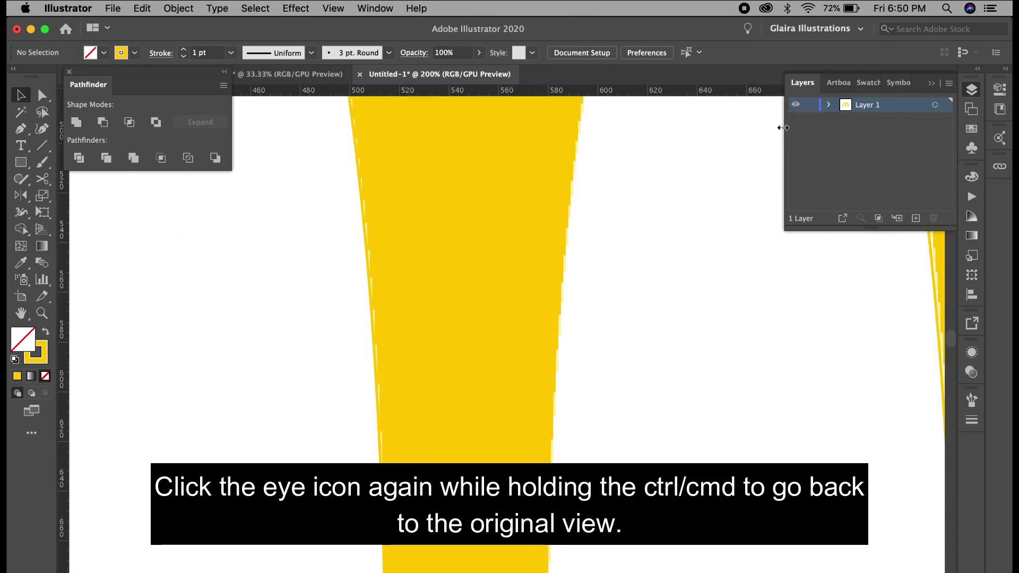
pyautogui.scroll(-5, 648, 311)
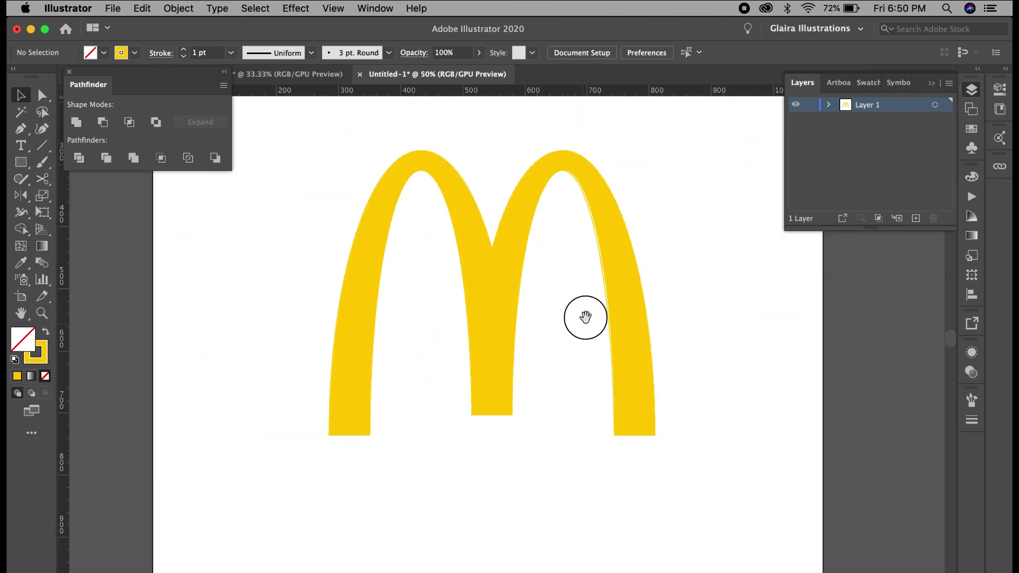
pyautogui.moveTo(548, 353); pyautogui.dragTo(490, 423)
pyautogui.click(45, 331)
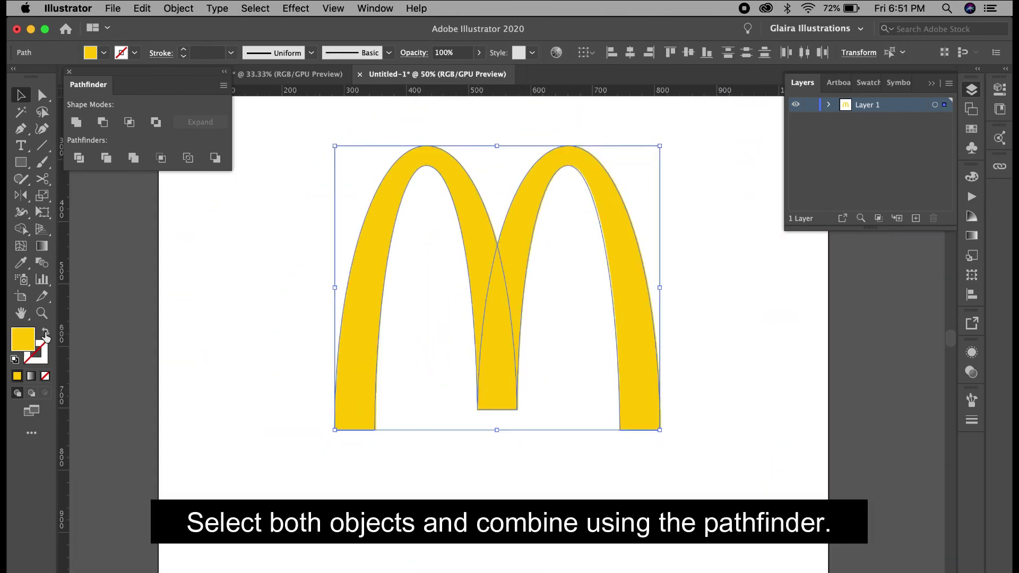
pyautogui.click(77, 123)
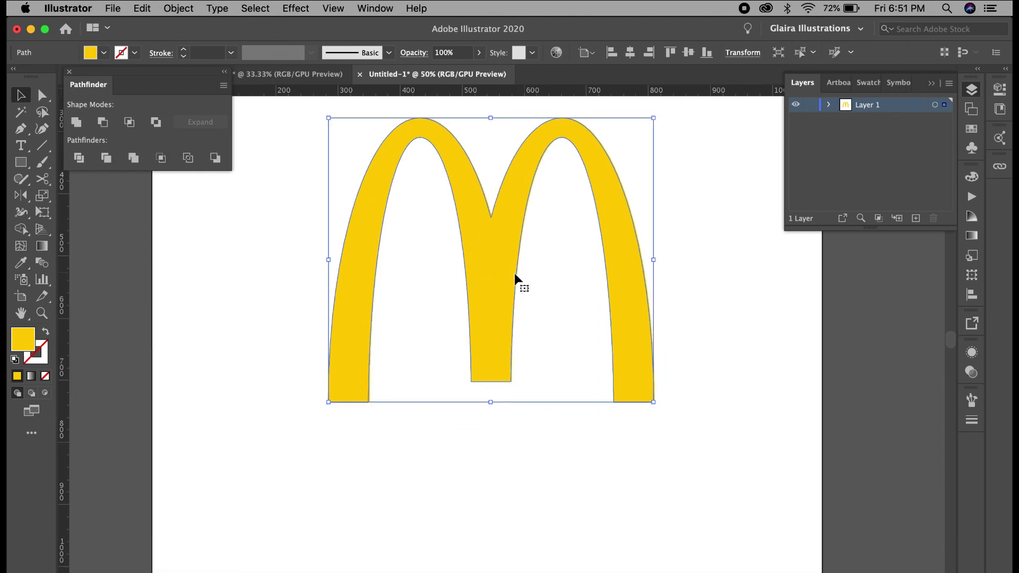
pyautogui.hotkey('ctrl', '-')
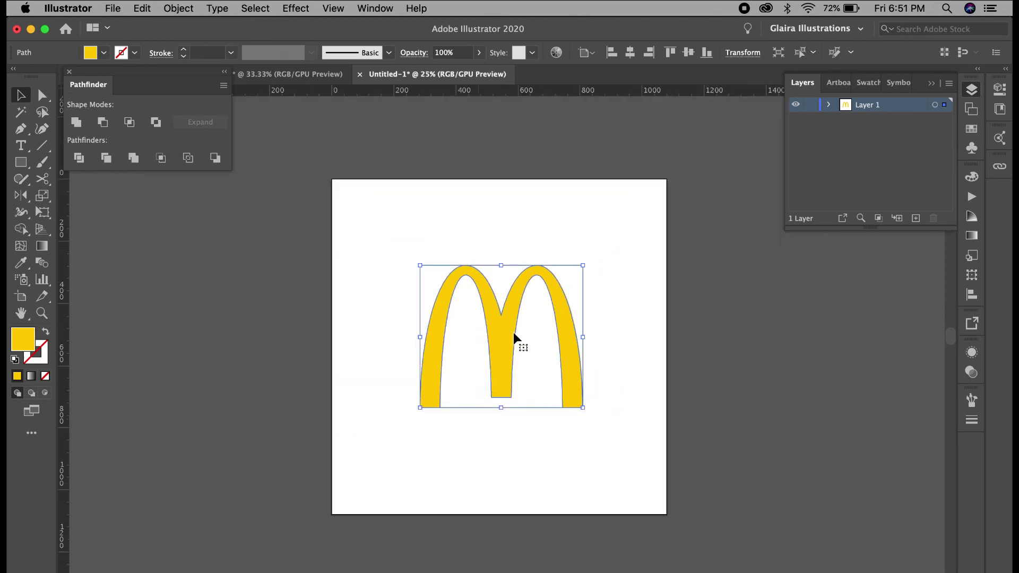
# Move the vector M aside, off the reference image.
pyautogui.moveTo(501, 342); pyautogui.dragTo(537, 432)
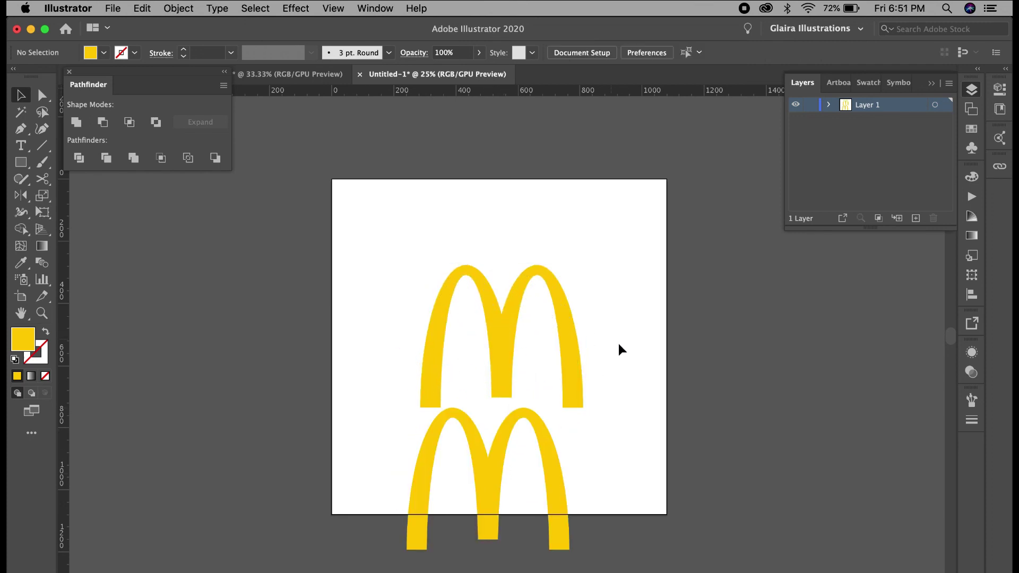
pyautogui.hotkey('ctrl', 'z')
pyautogui.moveTo(519, 303); pyautogui.dragTo(722, 303)
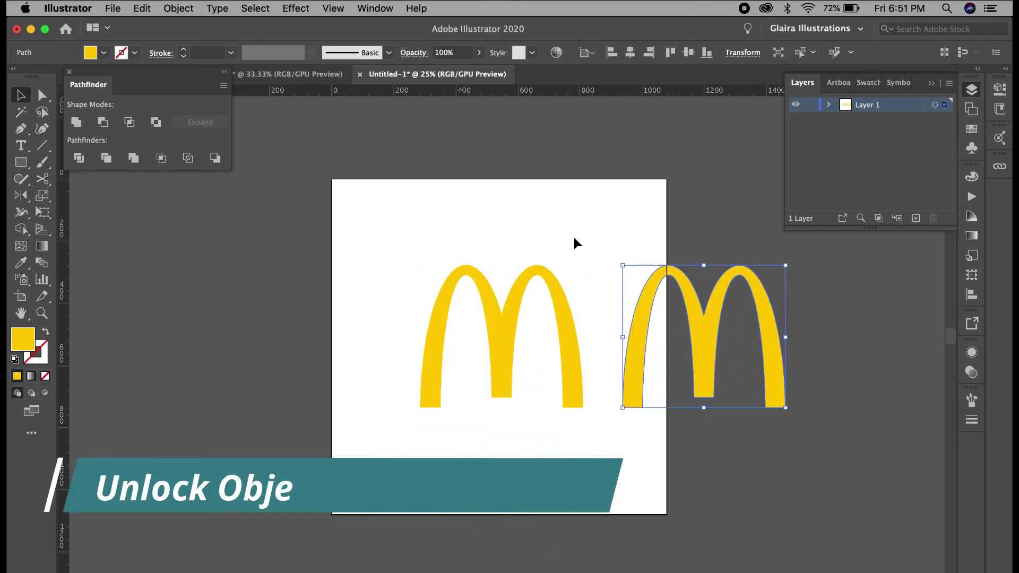
pyautogui.click(575, 243)
# Delete the mcdo logo.png reference image and move the M back onto the artboard.
pyautogui.click(451, 277)
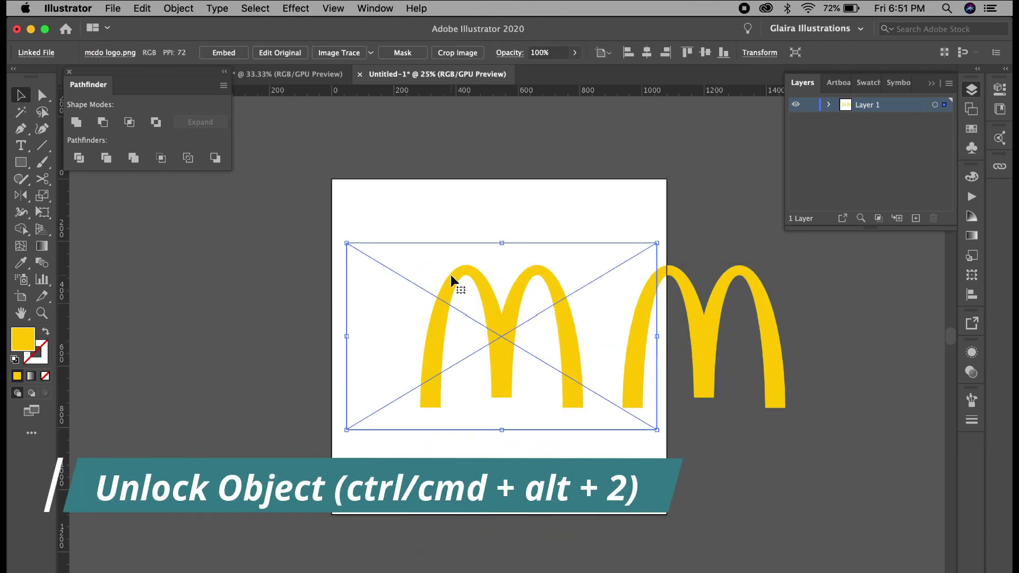
pyautogui.press('Delete')
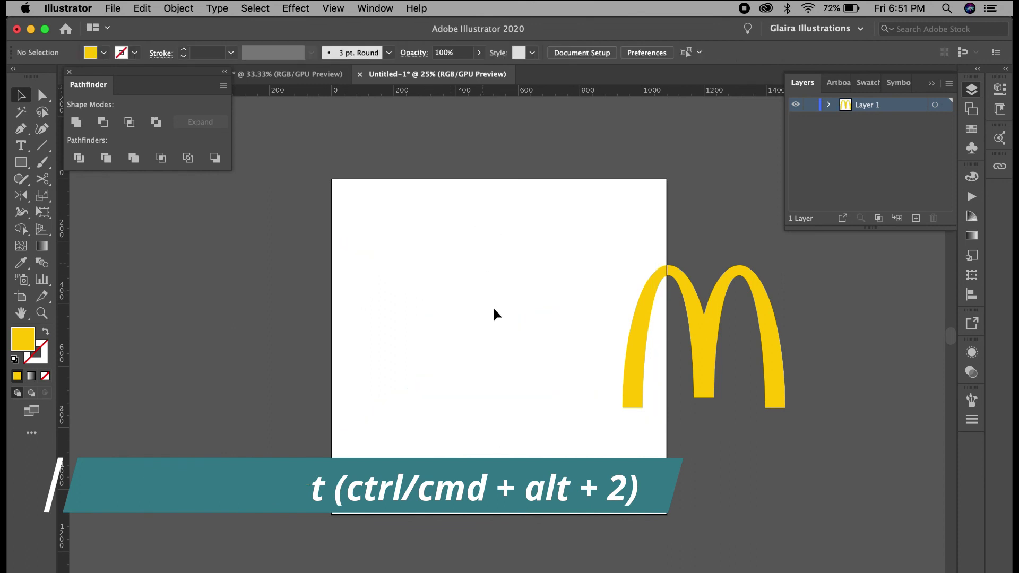
pyautogui.moveTo(627, 356); pyautogui.dragTo(429, 357)
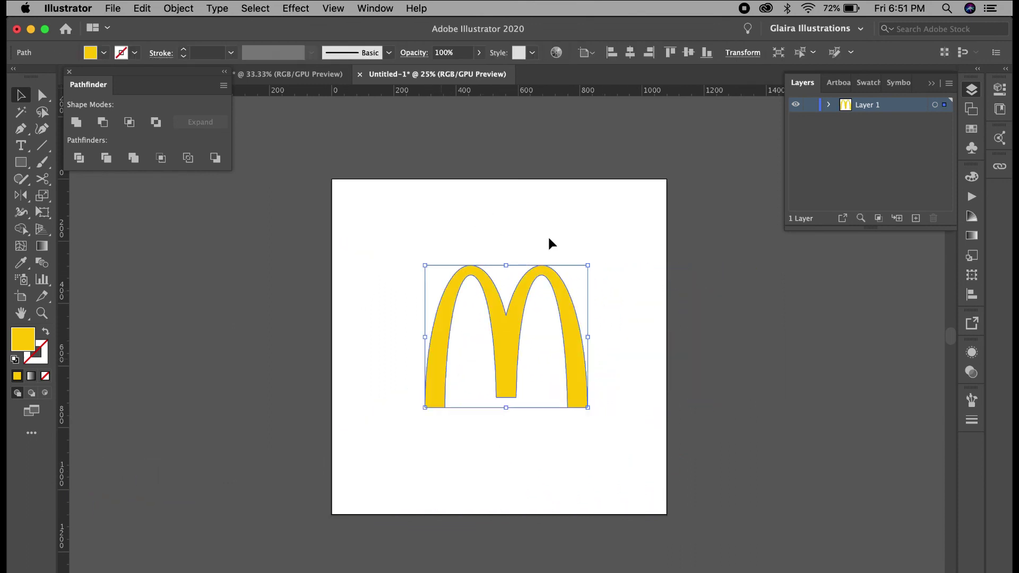
pyautogui.click(539, 234)
pyautogui.press('super+equal')
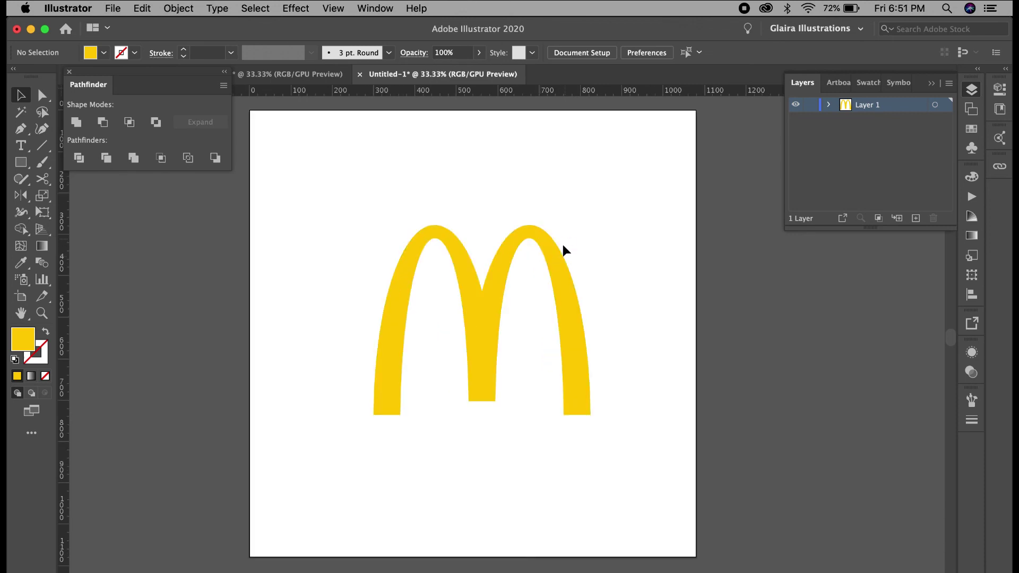
pyautogui.click(550, 278)
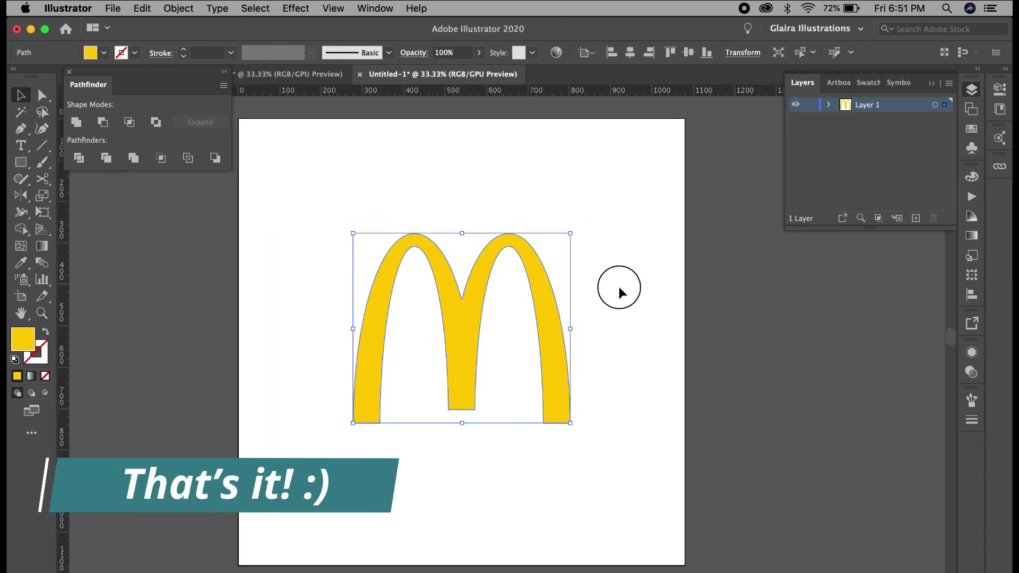